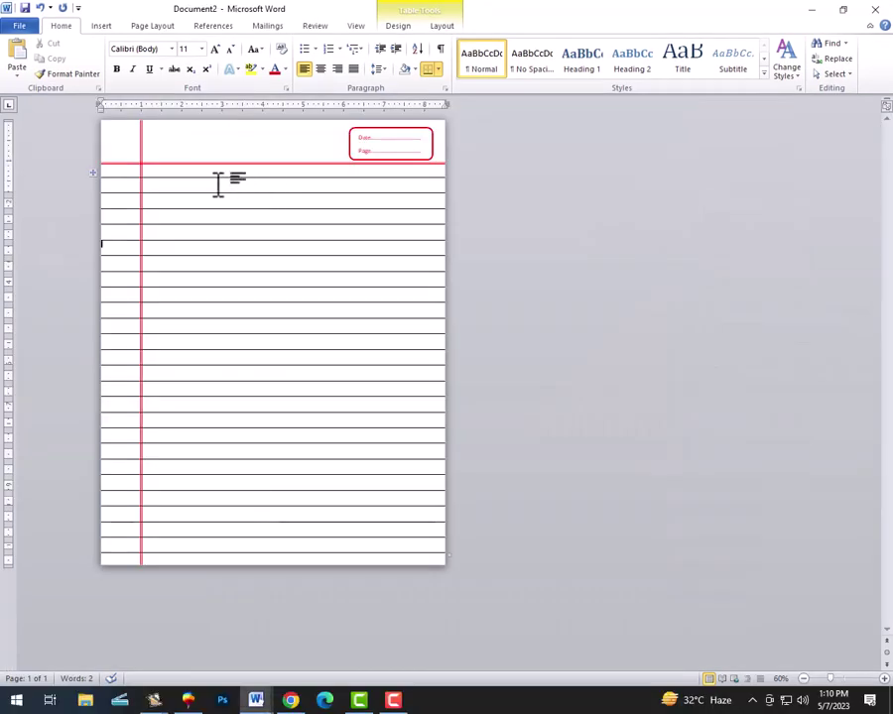
# Scroll through the finished notebook page, then start a new blank document, Document4.
pyautogui.scroll(2, 224, 186)
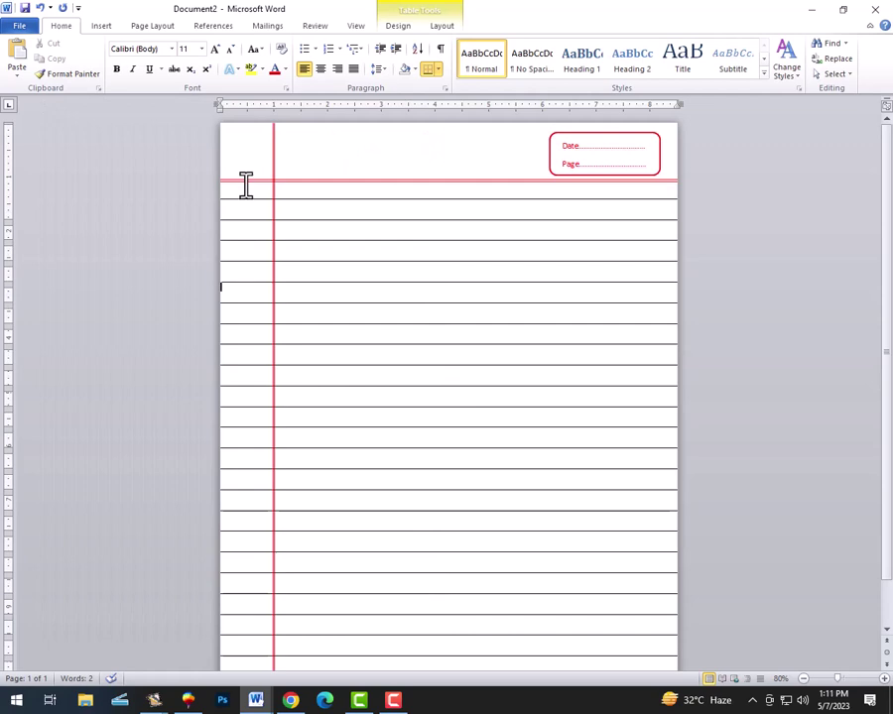
pyautogui.scroll(2, 378, 176)
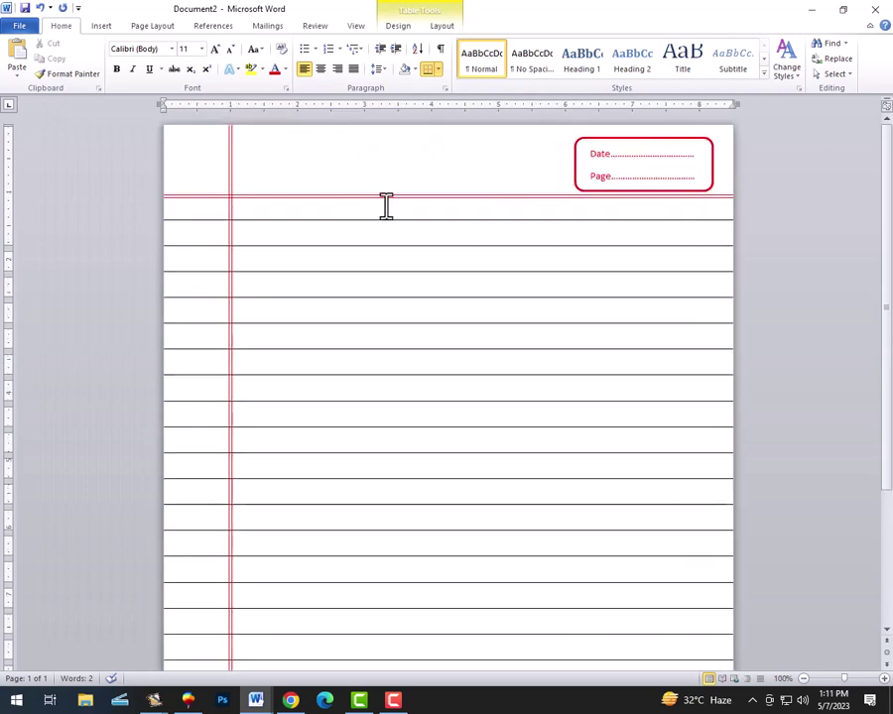
pyautogui.scroll(-4, 386, 205)
pyautogui.scroll(4, 373, 275)
pyautogui.scroll(2, 328, 174)
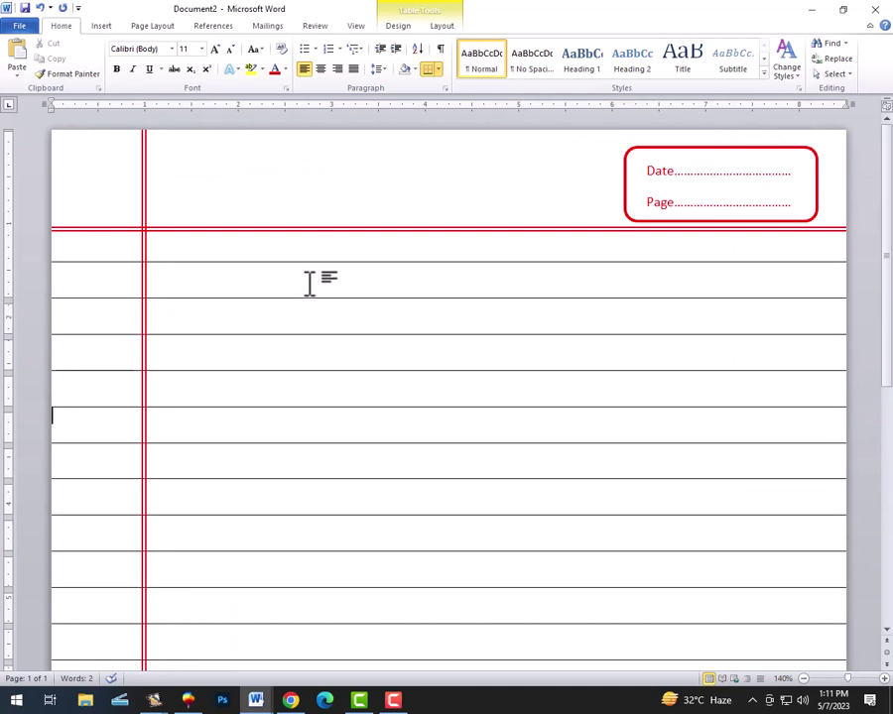
pyautogui.scroll(-1, 310, 282)
pyautogui.hotkey('ctrl', 'n')
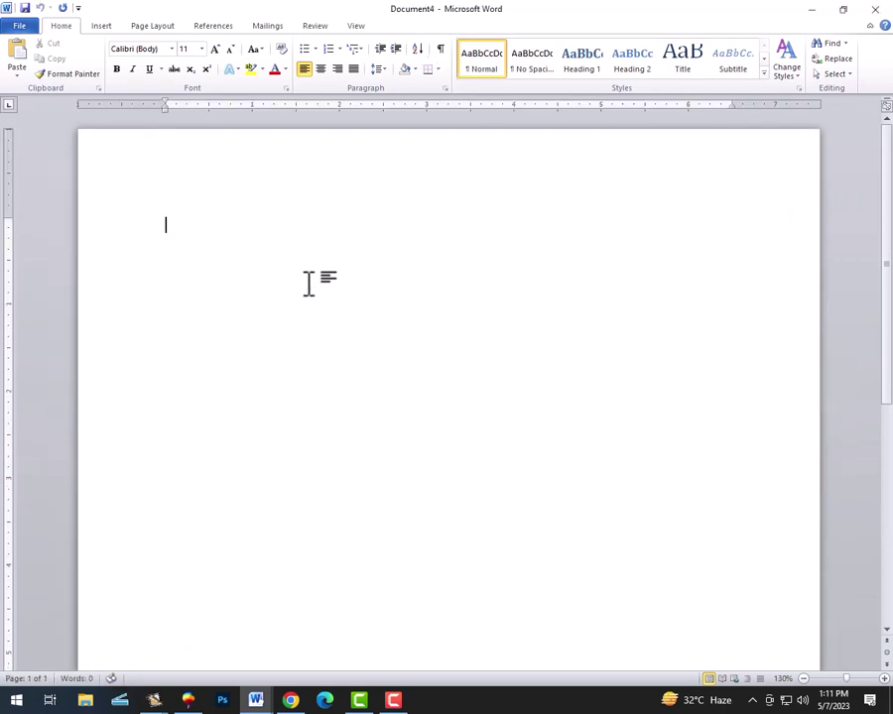
# In Page Setup, set top, bottom, left and right margins to 0, ignoring the printable-area warning.
pyautogui.click(152, 25)
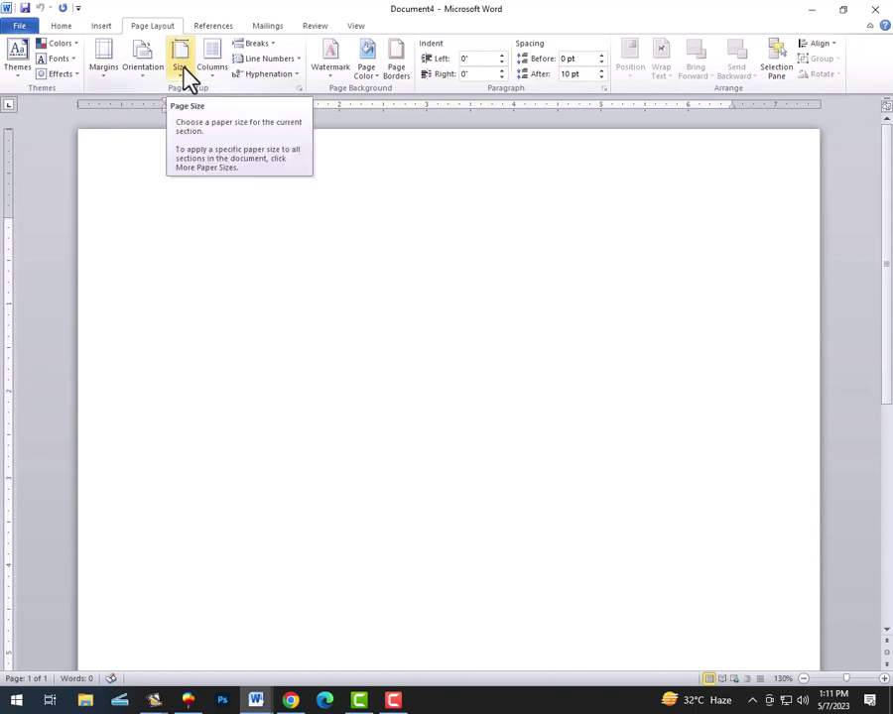
pyautogui.click(188, 78)
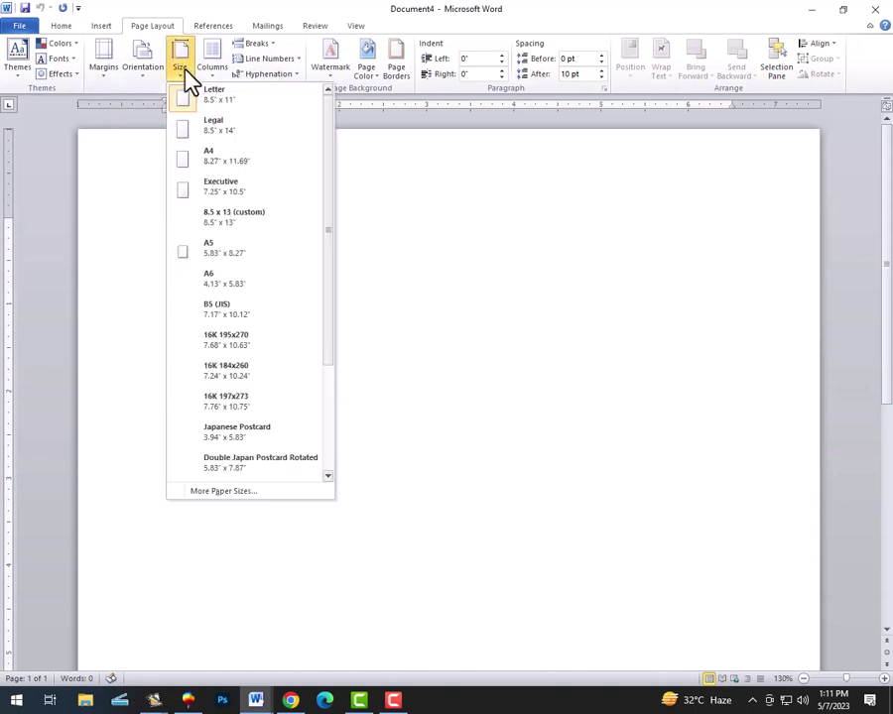
pyautogui.click(260, 499)
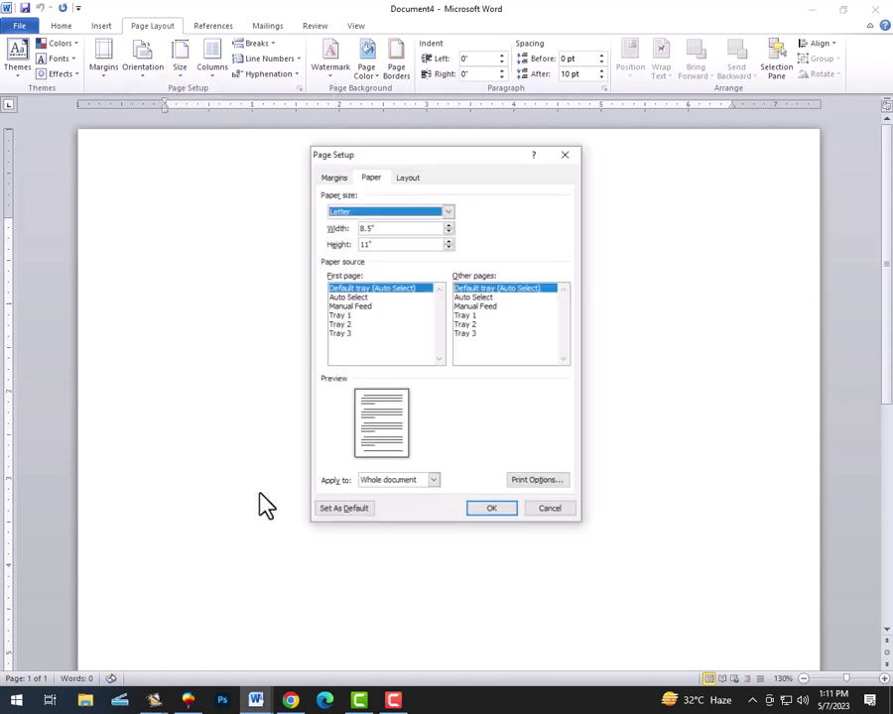
pyautogui.click(342, 178)
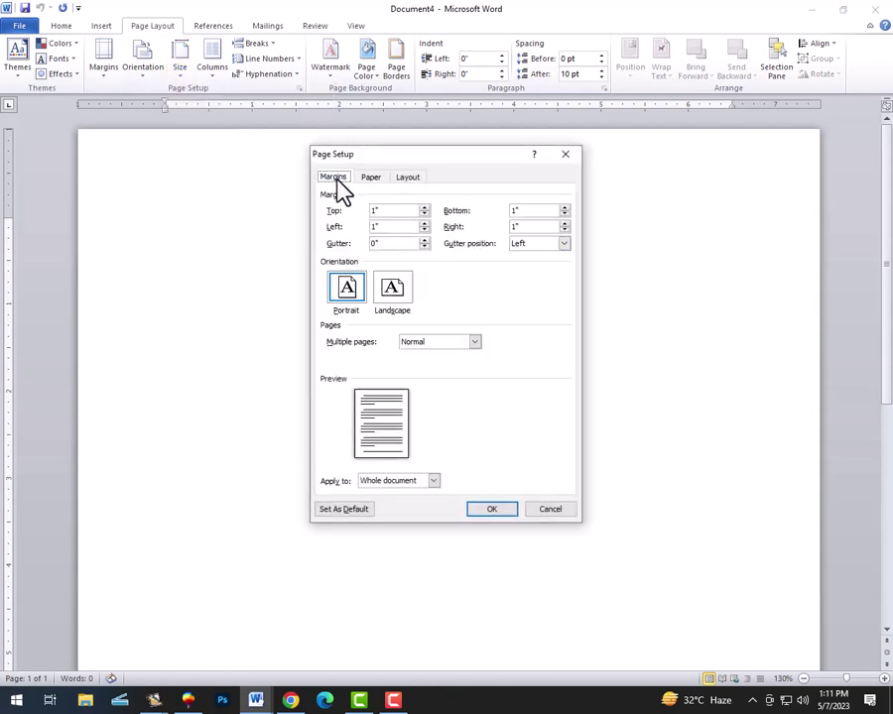
pyautogui.moveTo(380, 211); pyautogui.dragTo(357, 217)
pyautogui.write('0')
pyautogui.press('Tab')
pyautogui.write('0')
pyautogui.press('Tab')
pyautogui.write('0')
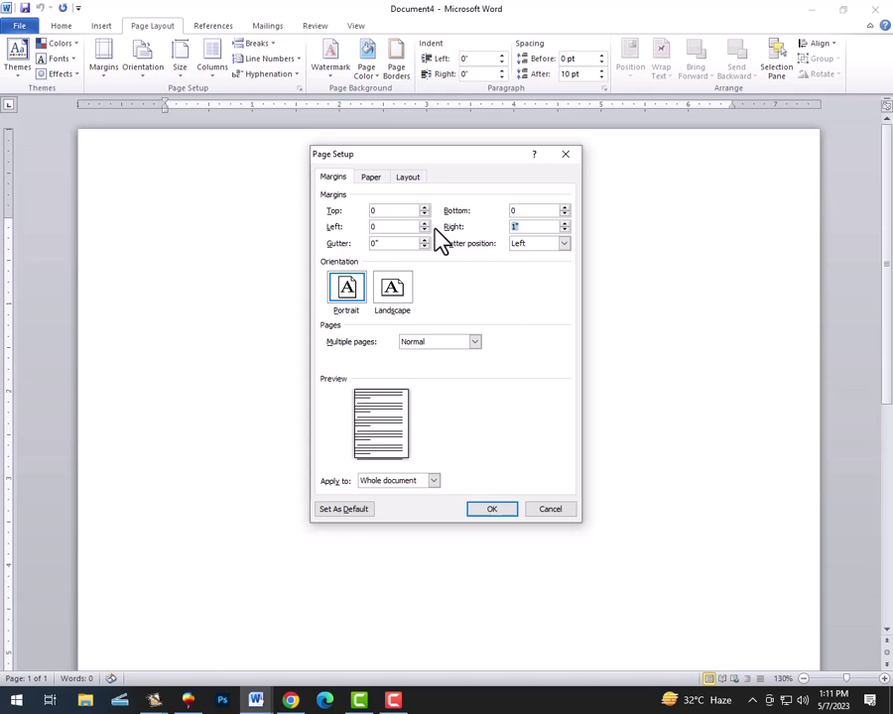
pyautogui.click(488, 509)
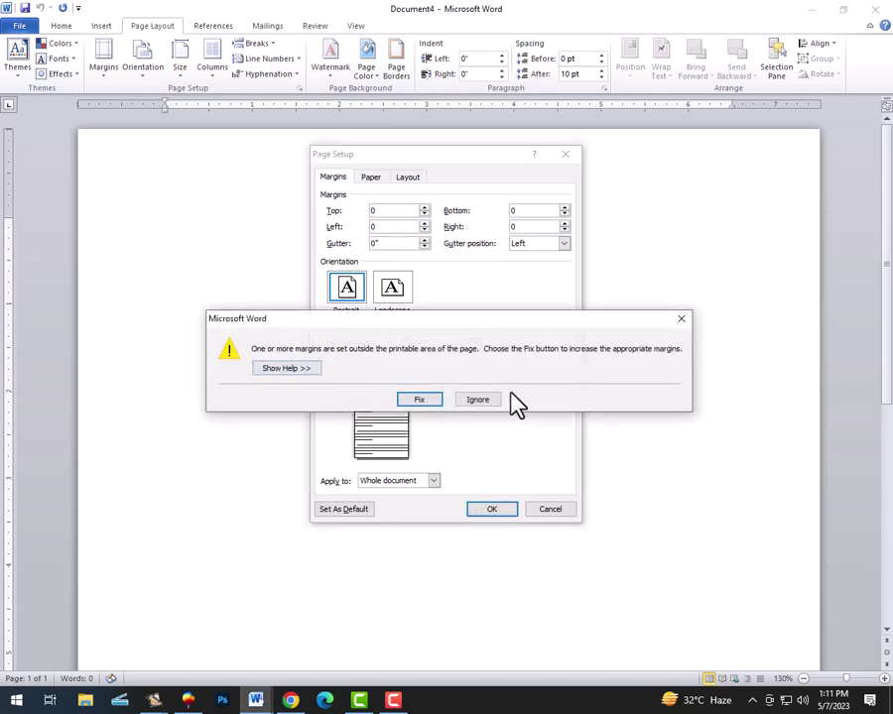
pyautogui.click(483, 400)
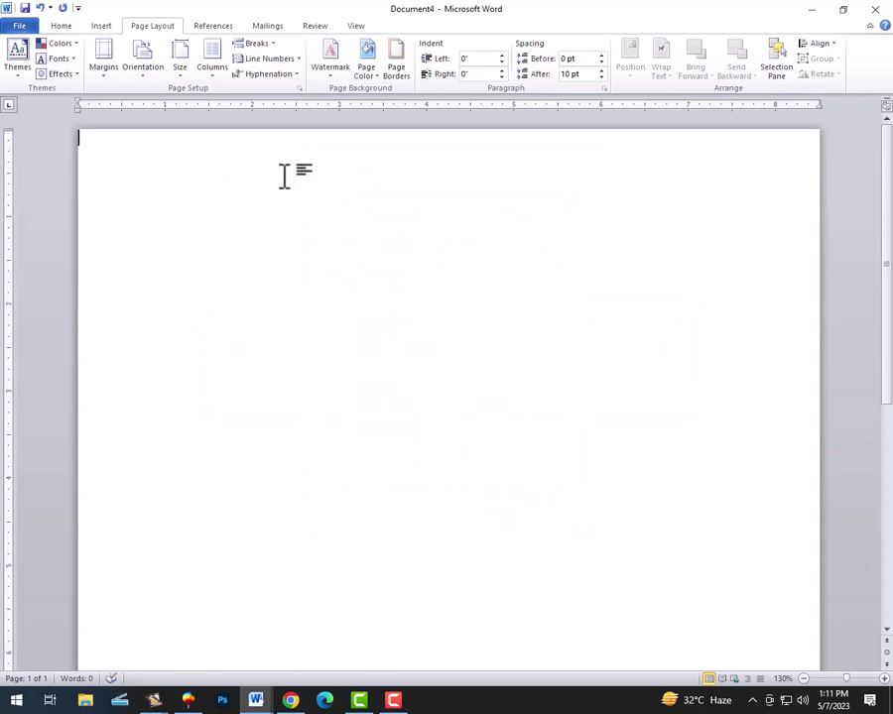
# Clear the 'aaa' test text and insert a 1-column, 8-row table.
pyautogui.write('aaa')
pyautogui.doubleClick(99, 140)
pyautogui.click(105, 27)
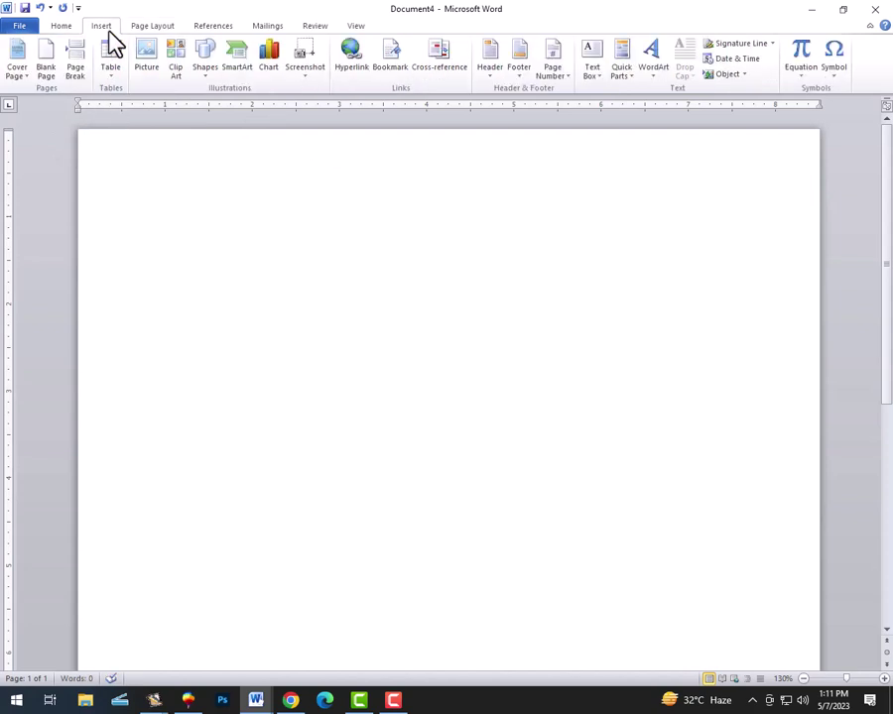
pyautogui.click(115, 77)
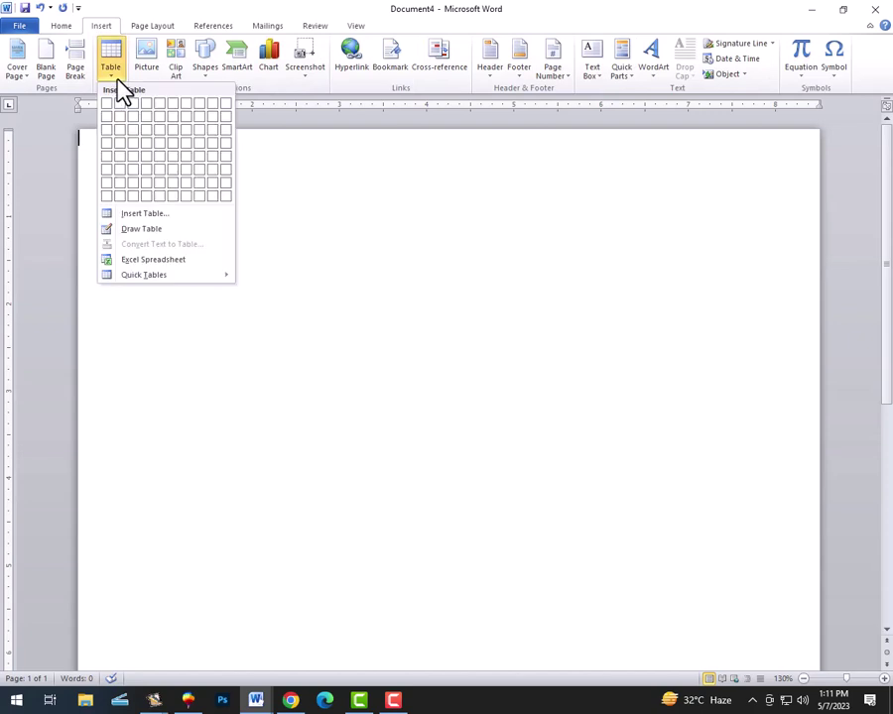
pyautogui.click(109, 196)
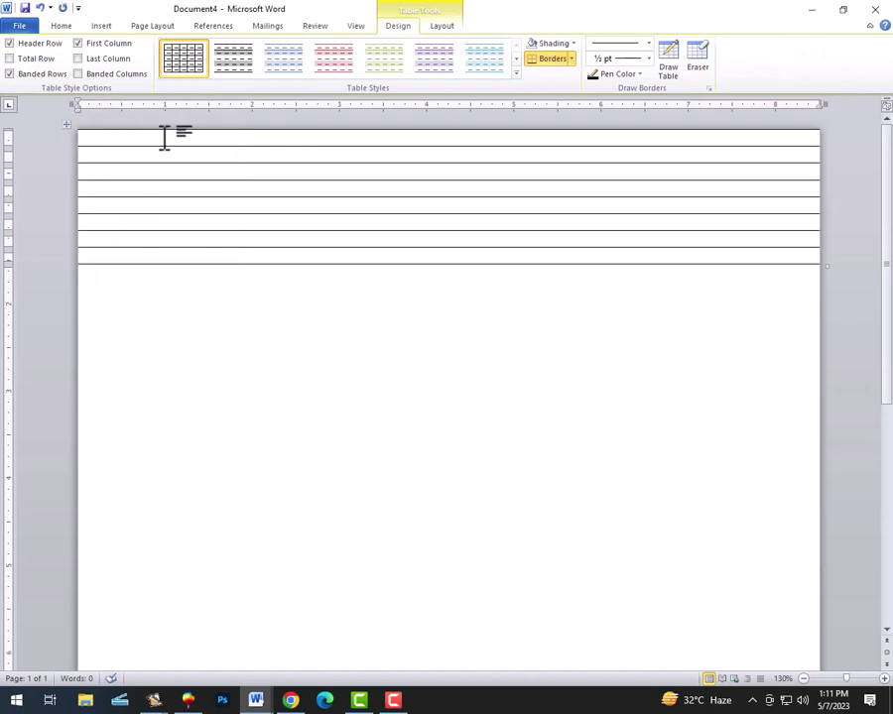
# Move the table down from the page top and set its row height to 0.38".
pyautogui.click(68, 124)
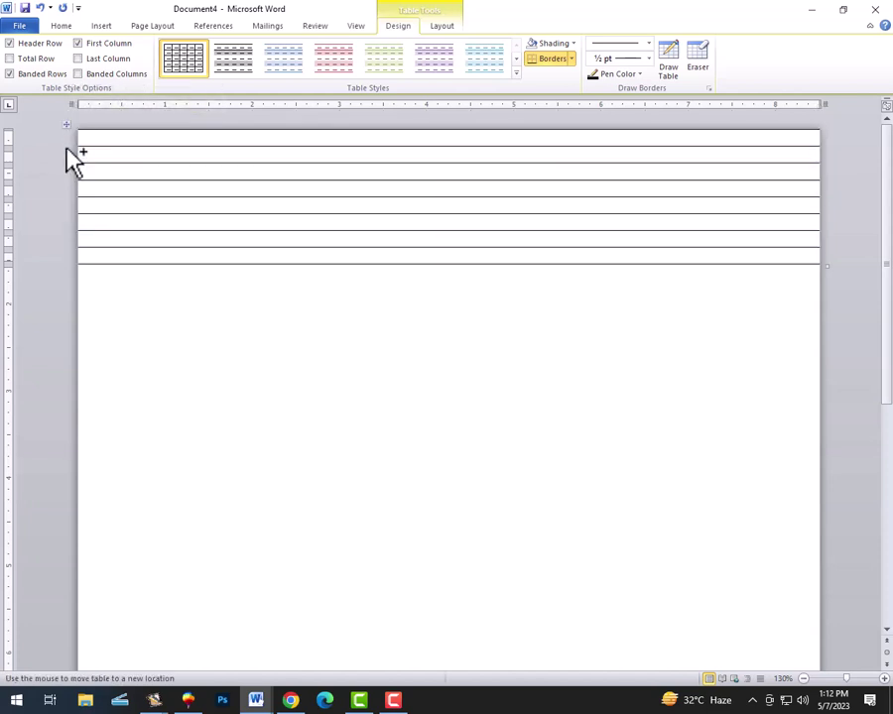
pyautogui.moveTo(69, 129); pyautogui.dragTo(60, 248)
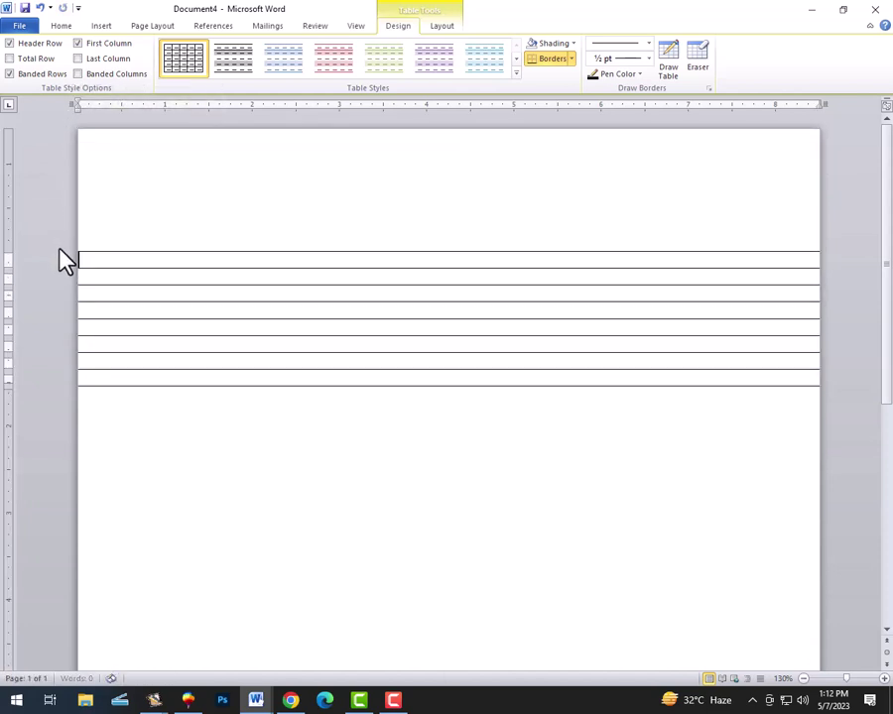
pyautogui.click(66, 247)
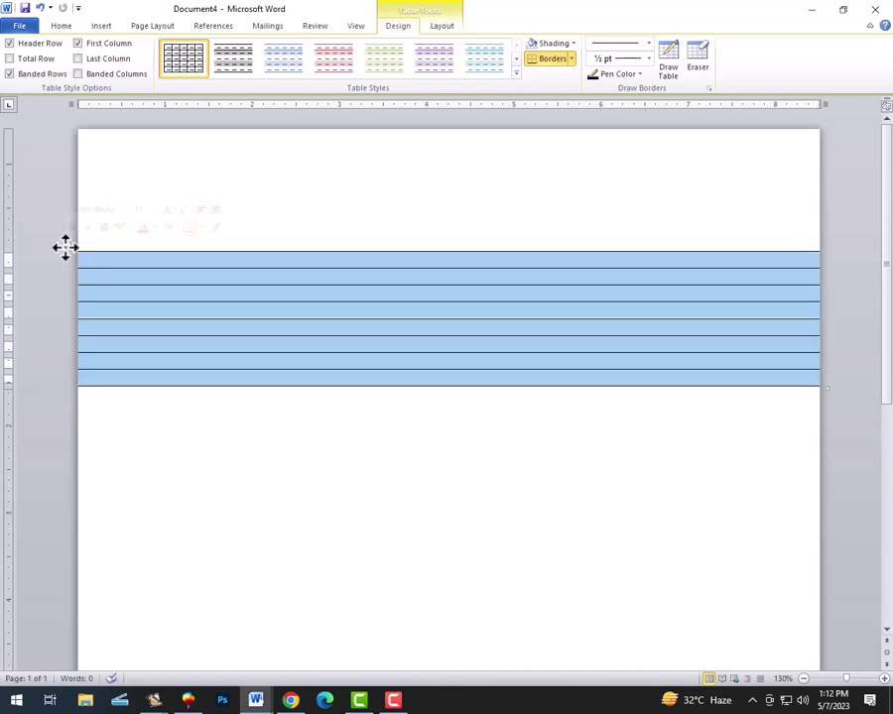
pyautogui.click(442, 27)
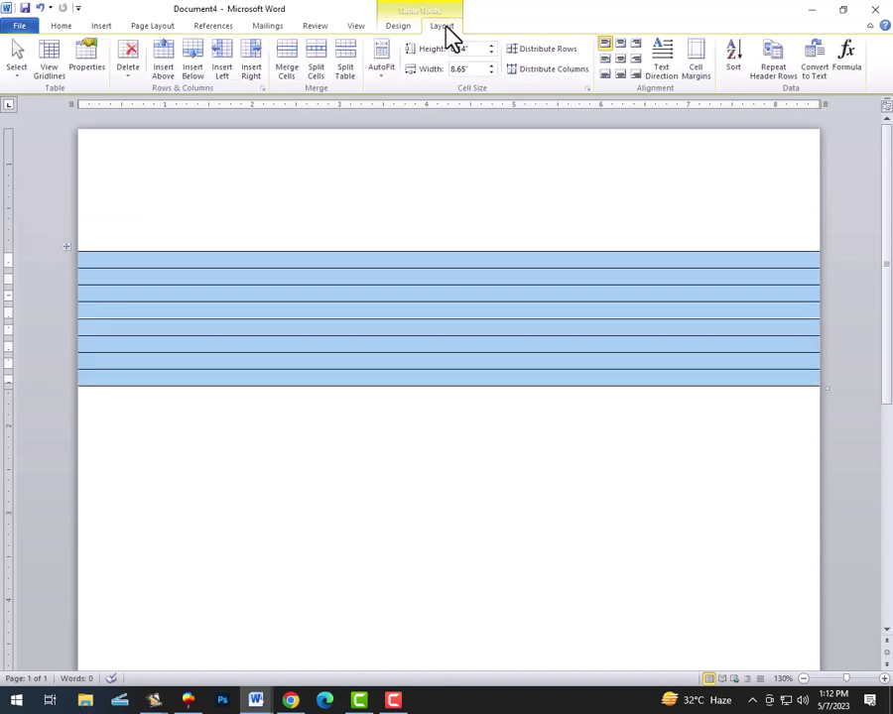
pyautogui.click(547, 49)
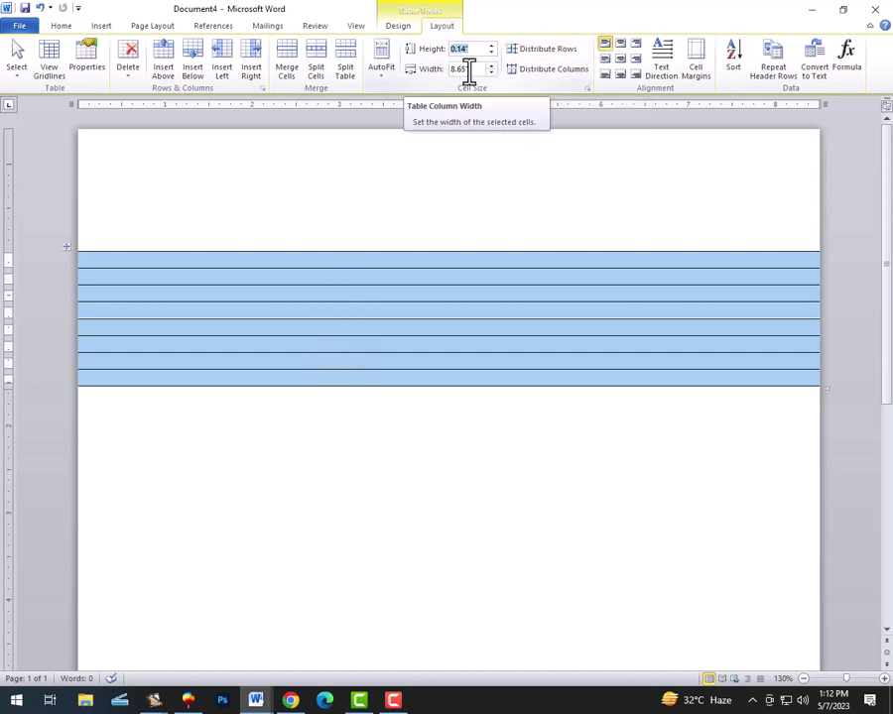
pyautogui.write('0')
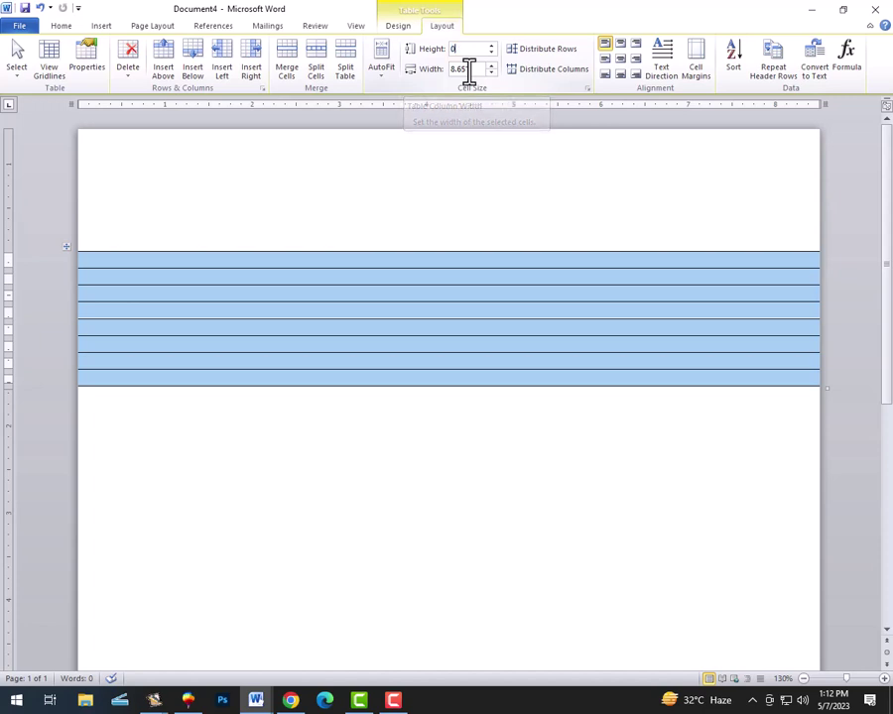
pyautogui.write('.38')
pyautogui.press('Return')
# Add rows at the end of the table so the ruled lines fill the page.
pyautogui.click(492, 338)
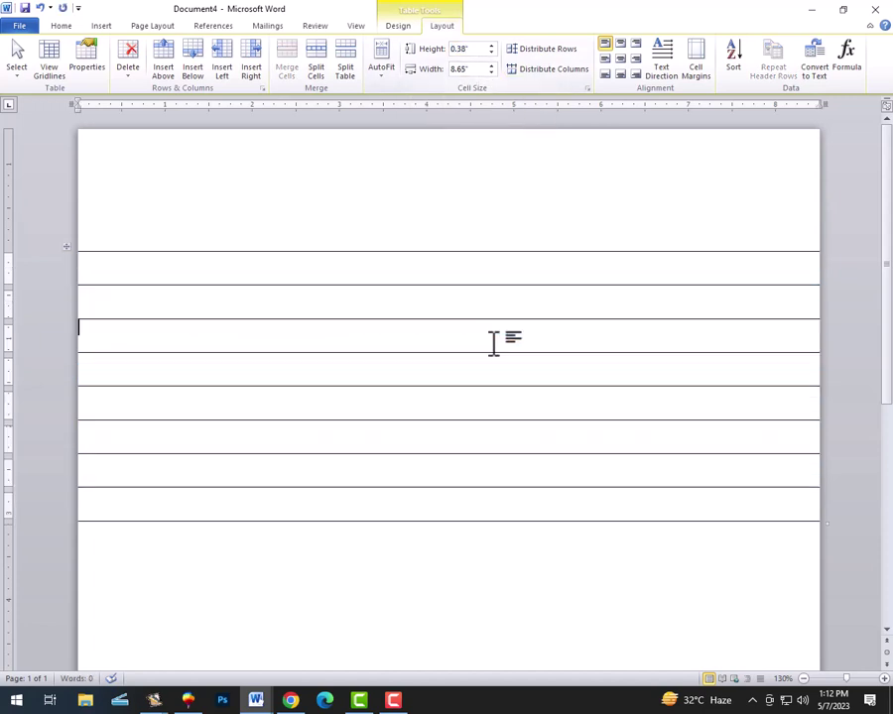
pyautogui.scroll(-3, 492, 341)
pyautogui.scroll(-1, 488, 326)
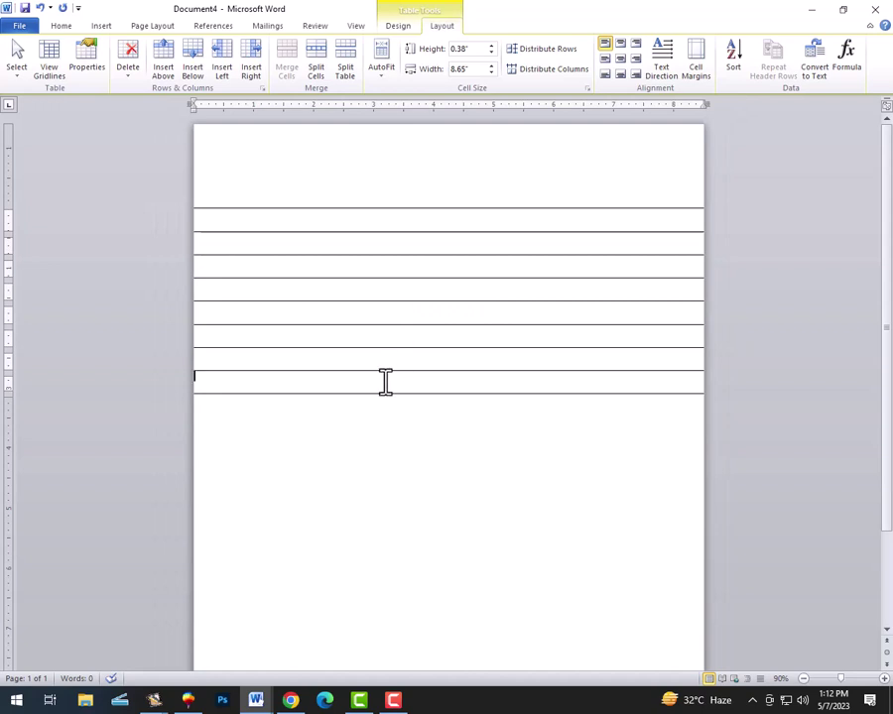
pyautogui.scroll(-1, 458, 379)
pyautogui.scroll(-1, 704, 333)
pyautogui.press('Tab')
pyautogui.press('Tab')
pyautogui.press('Tab')
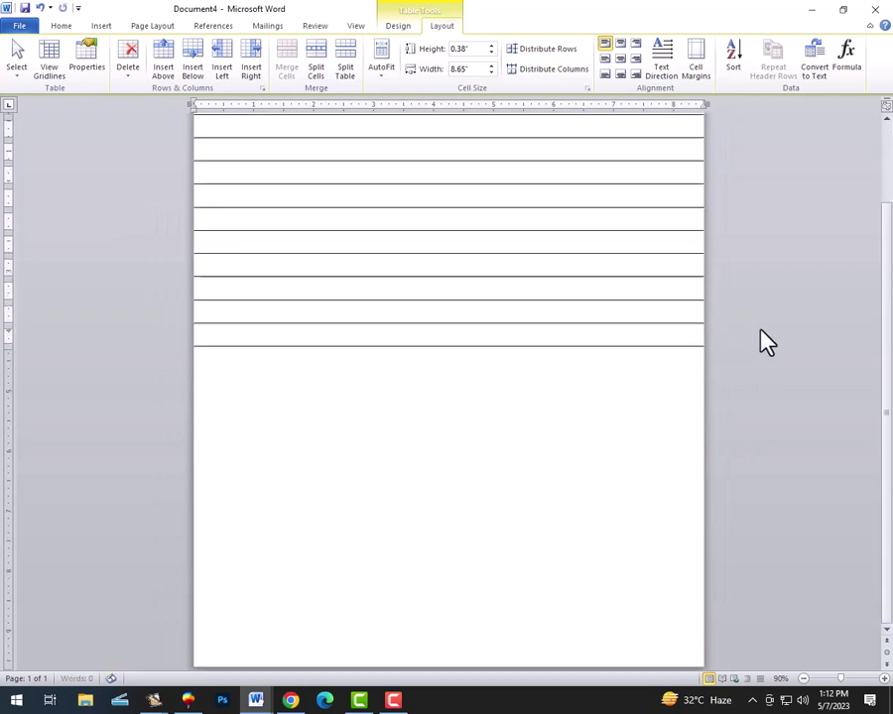
pyautogui.press('Tab')
pyautogui.press('Tab')
pyautogui.press('Tab')
pyautogui.press('Tab')
pyautogui.press('Tab')
pyautogui.press('Tab')
pyautogui.press('Tab')
pyautogui.press('Tab')
pyautogui.press('Tab')
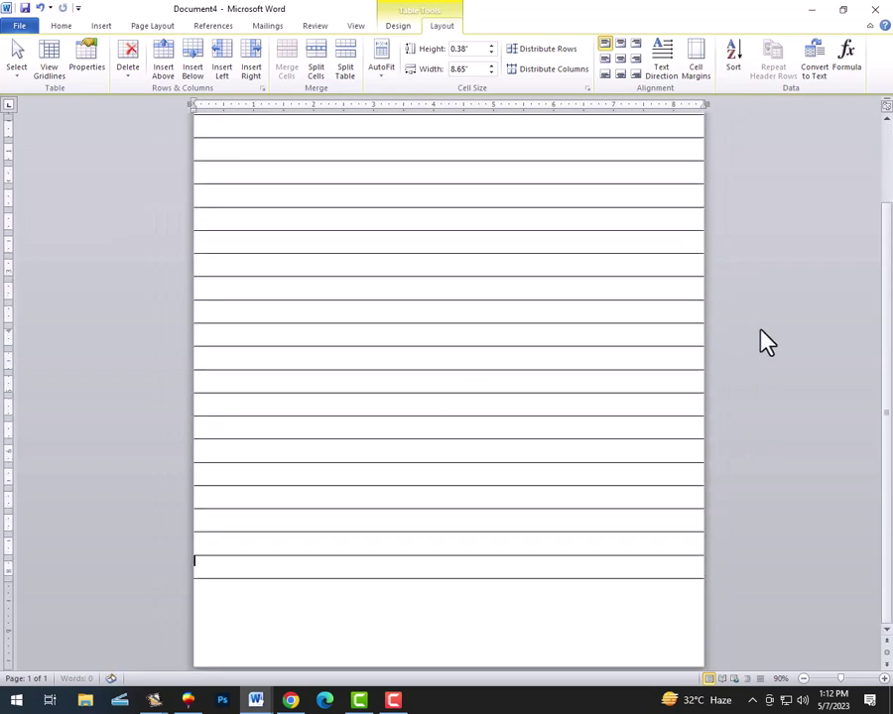
pyautogui.press('Tab')
pyautogui.press('Tab')
pyautogui.press('Tab')
pyautogui.scroll(1, 526, 337)
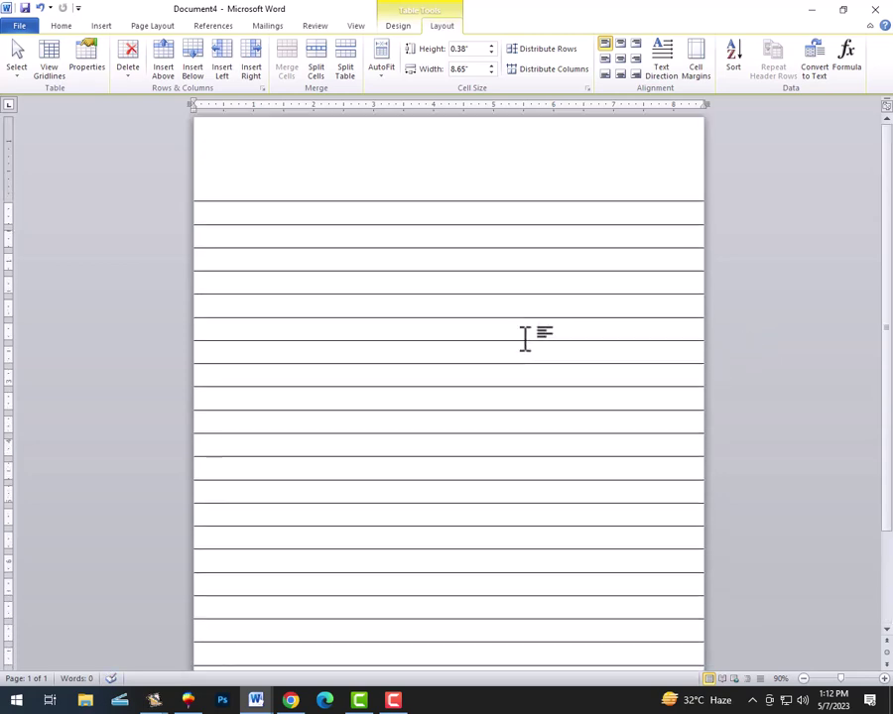
pyautogui.scroll(-2, 506, 333)
pyautogui.scroll(2, 274, 232)
pyautogui.scroll(3, 268, 215)
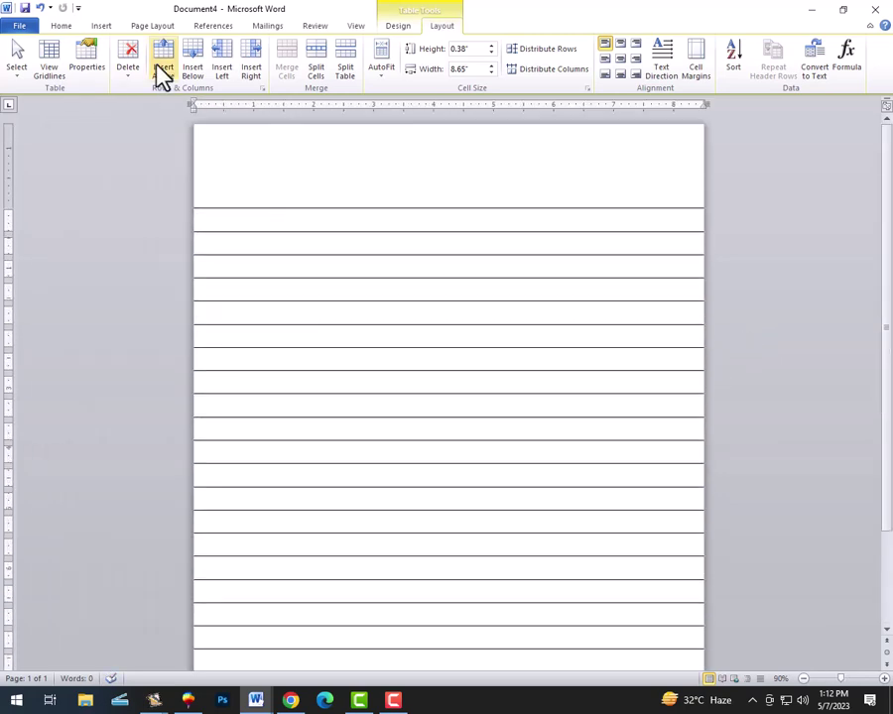
# Draw a straight horizontal line across the page just above the ruled table.
pyautogui.click(102, 26)
pyautogui.click(208, 72)
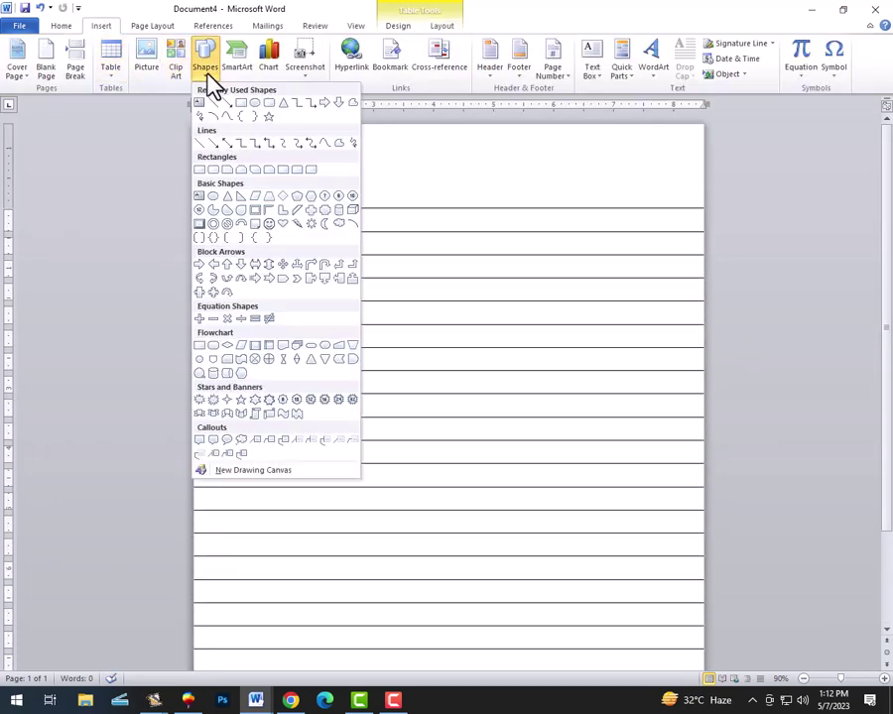
pyautogui.click(216, 105)
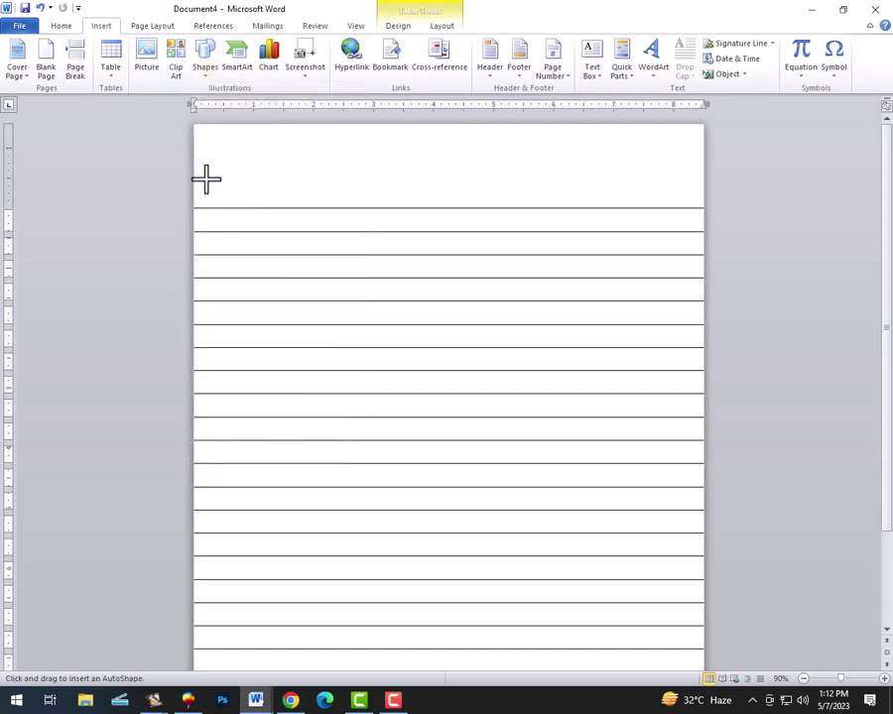
pyautogui.moveTo(196, 189); pyautogui.dragTo(468, 186)
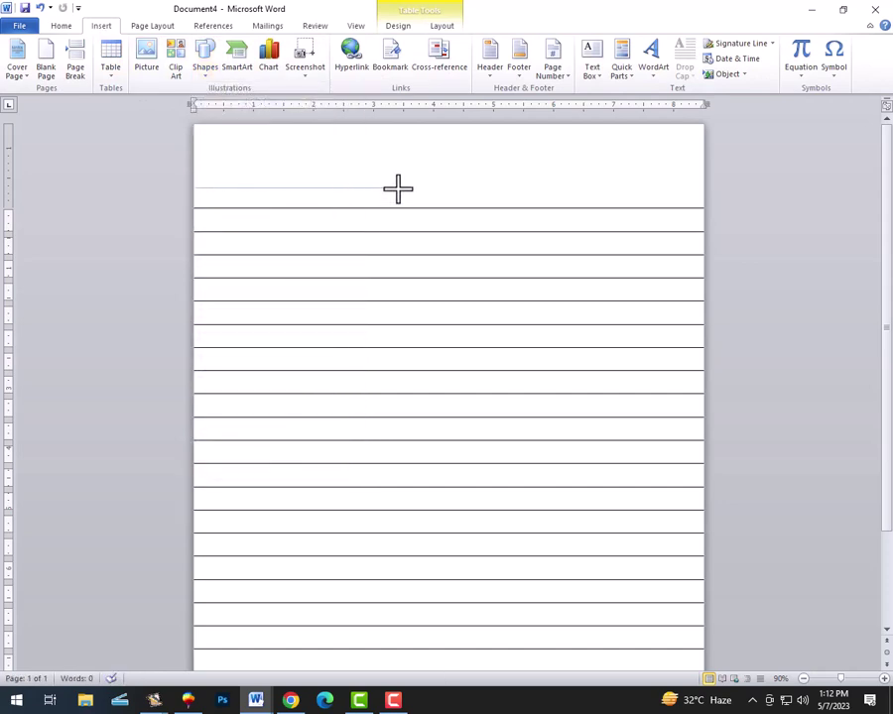
pyautogui.press('Delete')
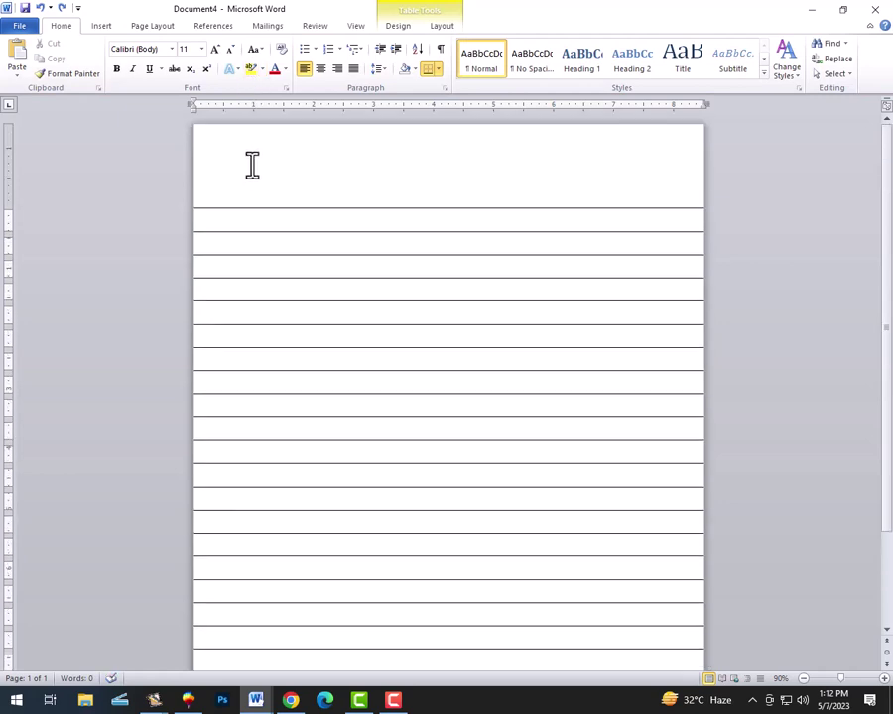
pyautogui.scroll(-5, 297, 298)
pyautogui.scroll(5, 409, 373)
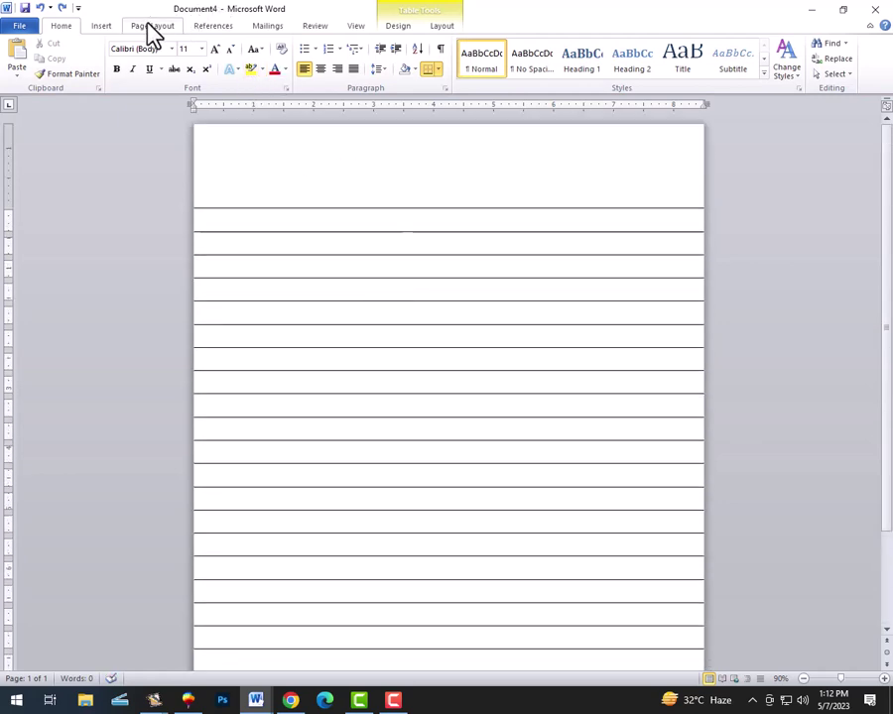
pyautogui.click(104, 27)
pyautogui.click(204, 70)
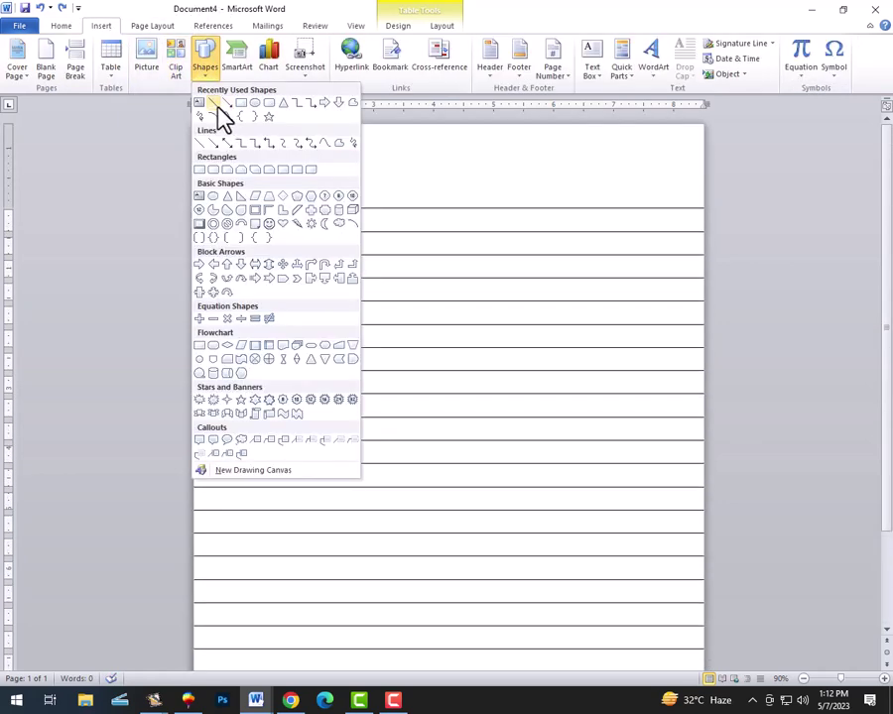
pyautogui.click(220, 115)
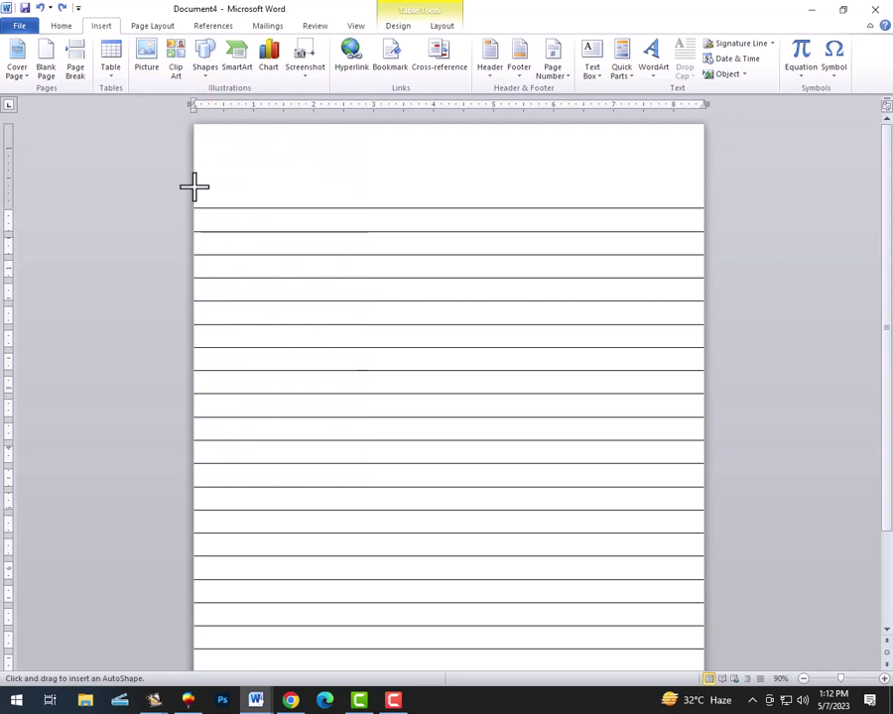
pyautogui.moveTo(194, 186)
pyautogui.mouseDown()
pyautogui.moveTo(692, 176)
pyautogui.moveTo(703, 185)
pyautogui.mouseUp()
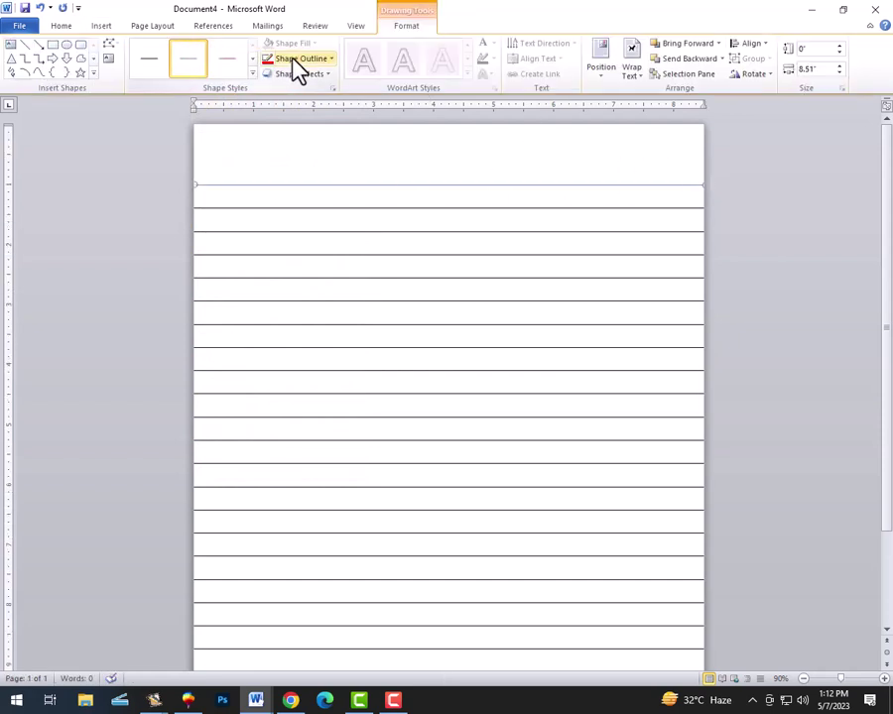
# Make the horizontal line red with a 1 pt weight.
pyautogui.click(294, 59)
pyautogui.click(274, 59)
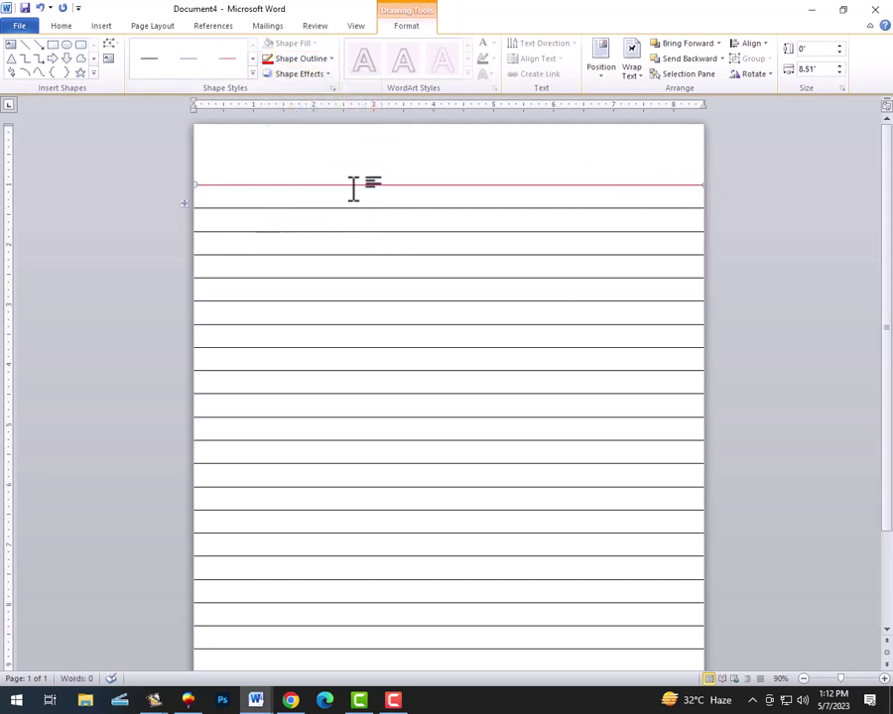
pyautogui.keyDown('ctrl'); pyautogui.scroll(3, 351, 187); pyautogui.keyUp('ctrl')
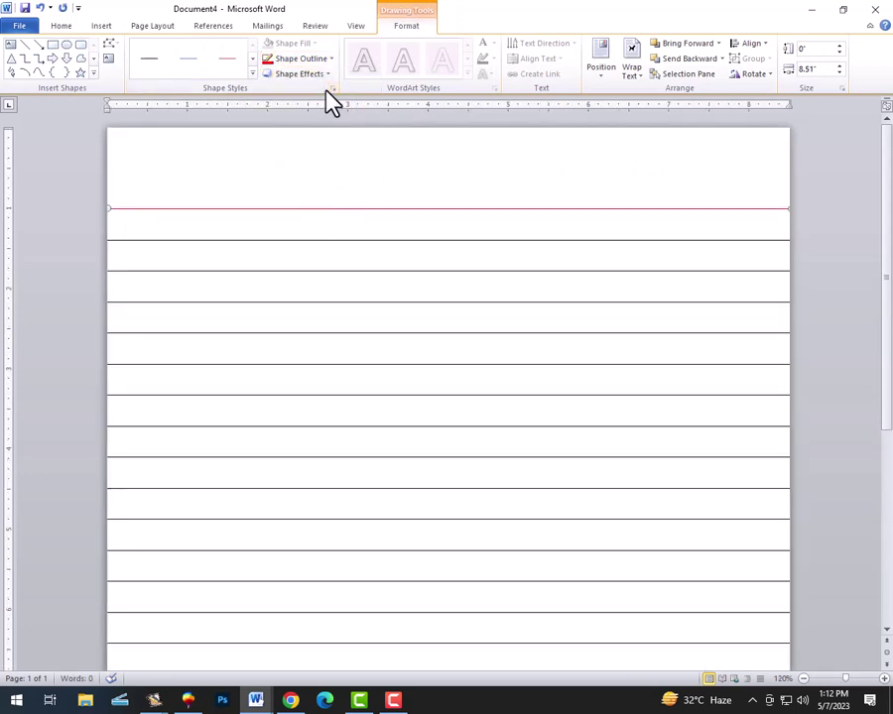
pyautogui.click(317, 60)
pyautogui.moveTo(298, 208)
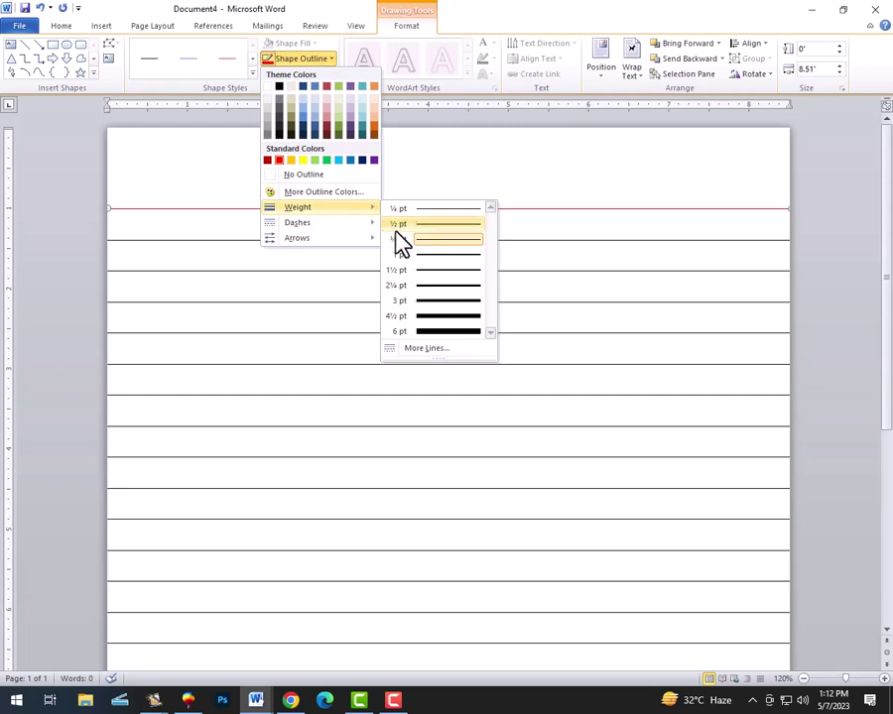
pyautogui.click(421, 256)
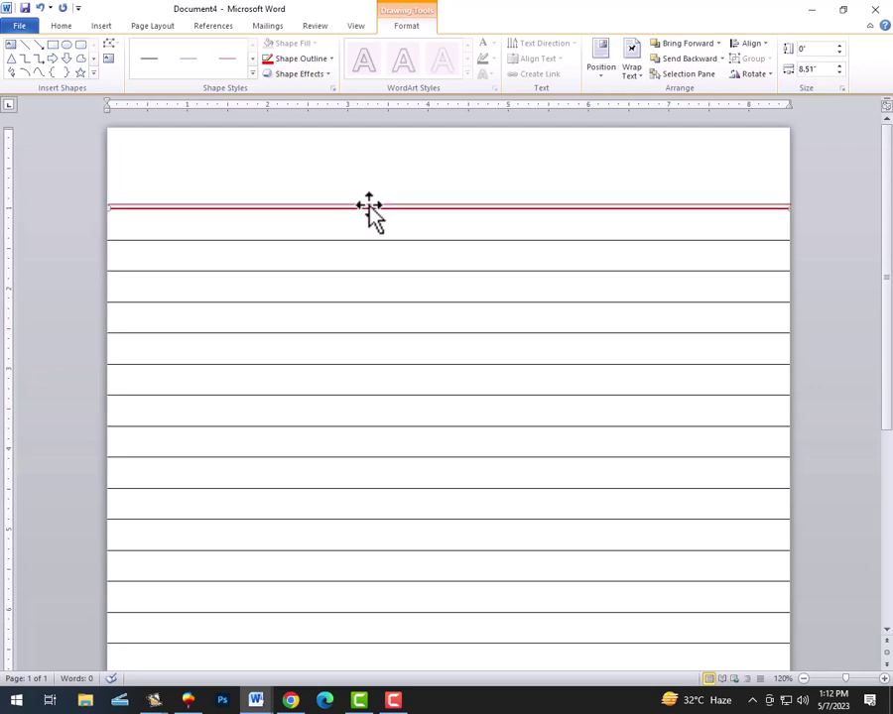
# Copy the red line just above the original to form a double header rule.
pyautogui.rightClick(369, 211)
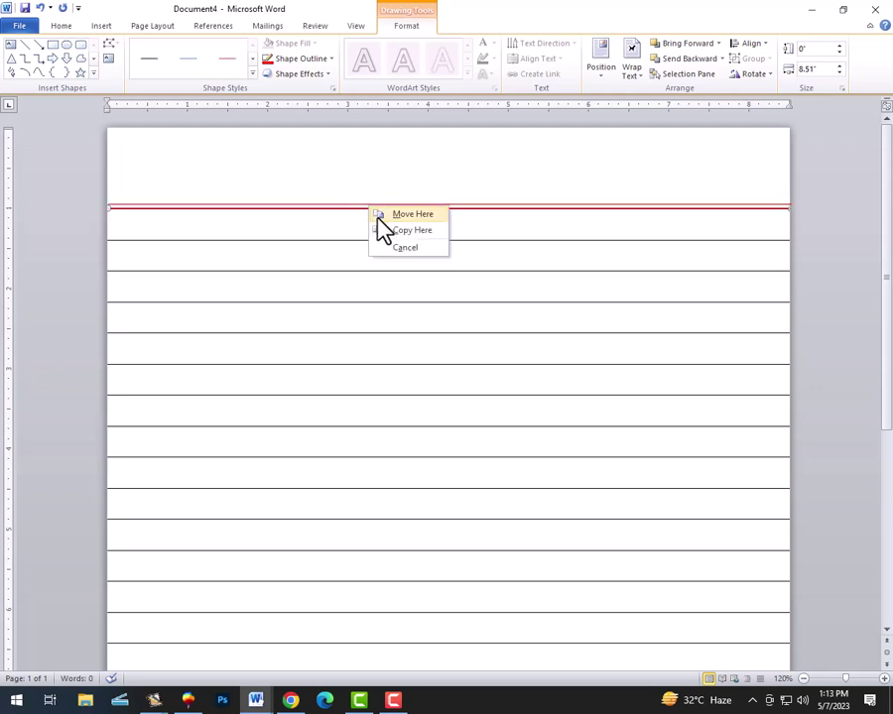
pyautogui.click(402, 231)
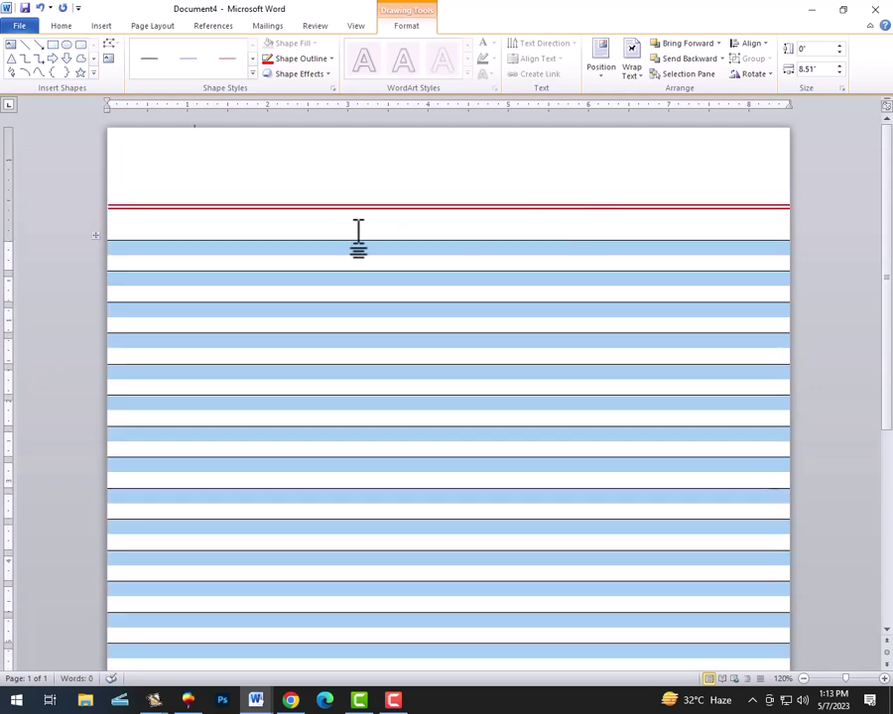
pyautogui.click(313, 222)
pyautogui.scroll(-5, 314, 222)
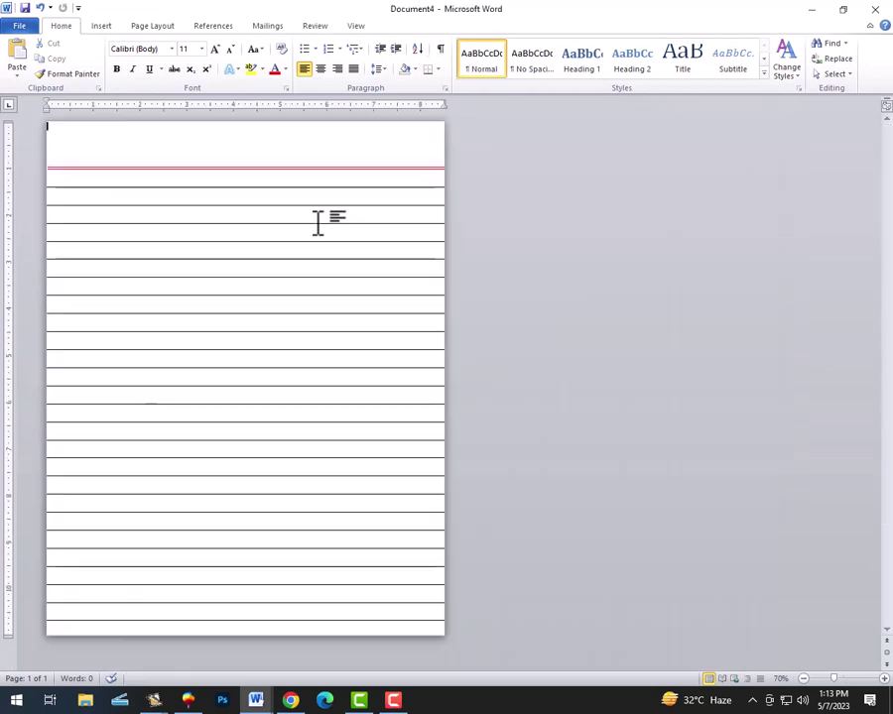
# Draw a vertical line from the top to the bottom of the page near the left edge.
pyautogui.click(100, 24)
pyautogui.click(207, 61)
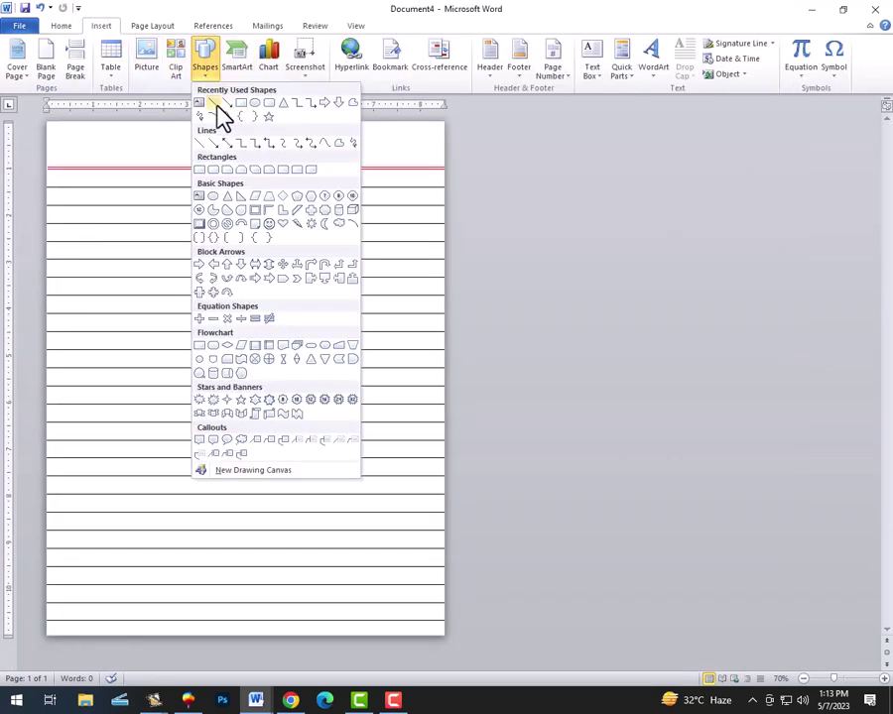
pyautogui.click(213, 104)
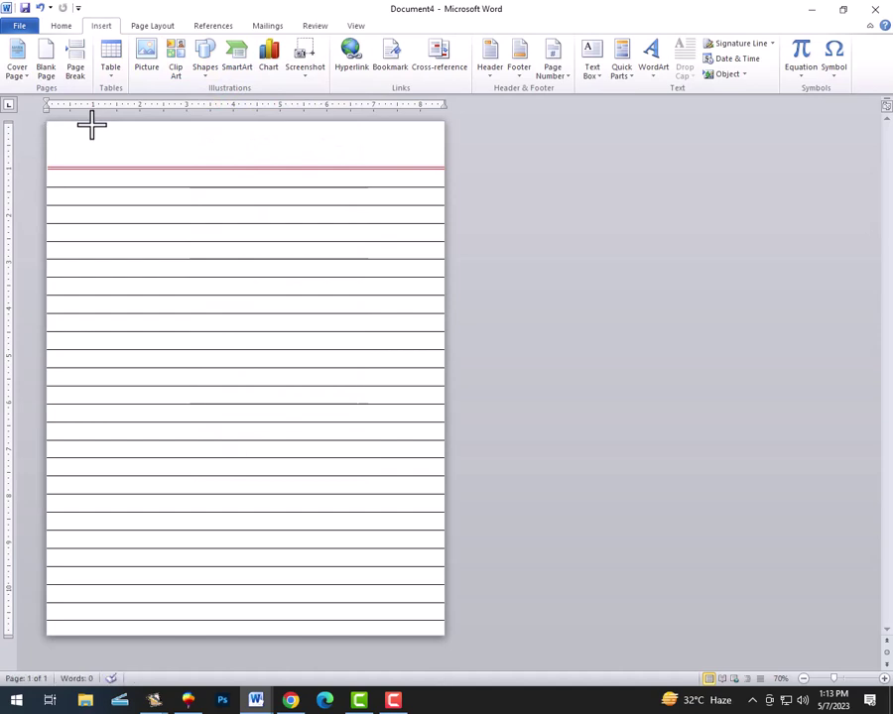
pyautogui.click(91, 123)
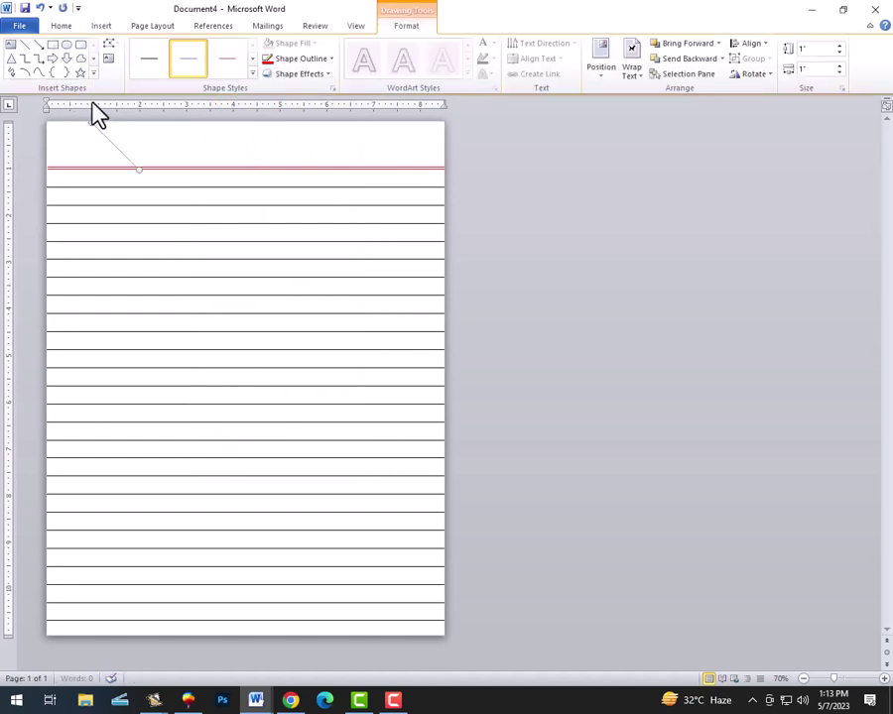
pyautogui.hotkey('ctrl', 'z')
pyautogui.click(100, 25)
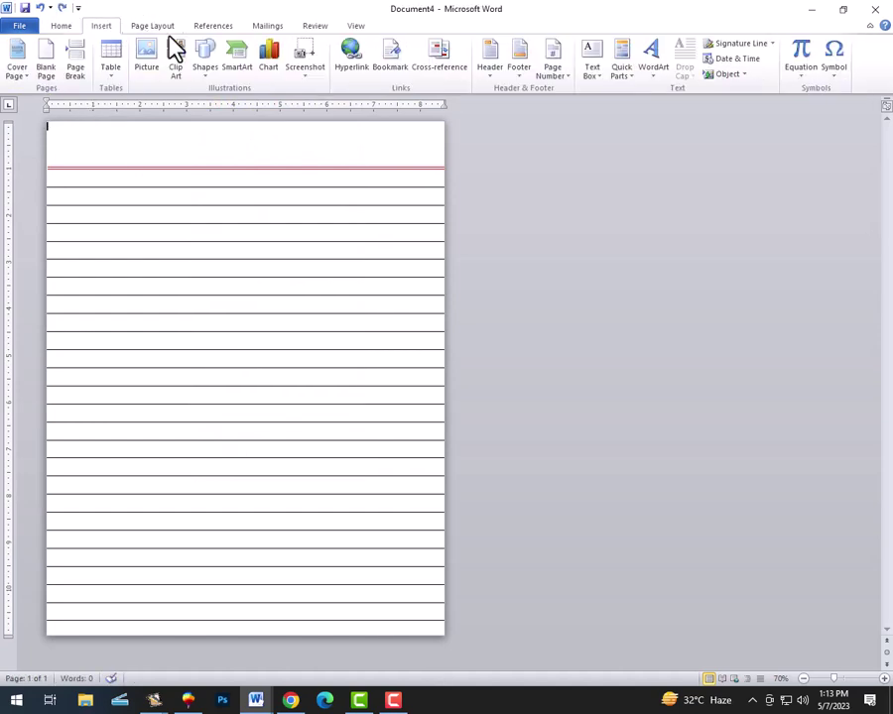
pyautogui.click(205, 62)
pyautogui.click(200, 115)
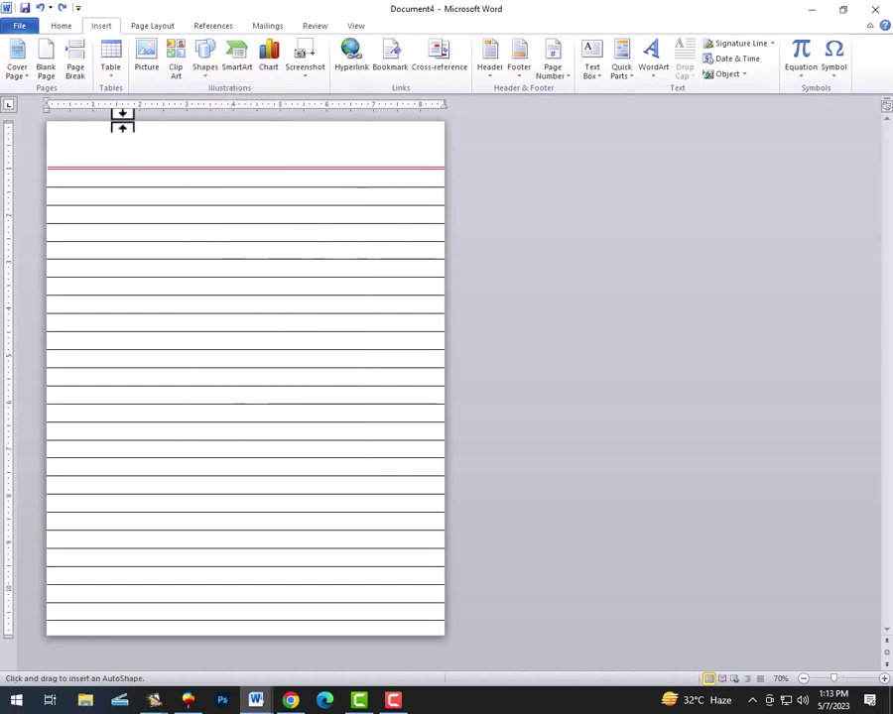
pyautogui.moveTo(93, 125); pyautogui.dragTo(89, 645)
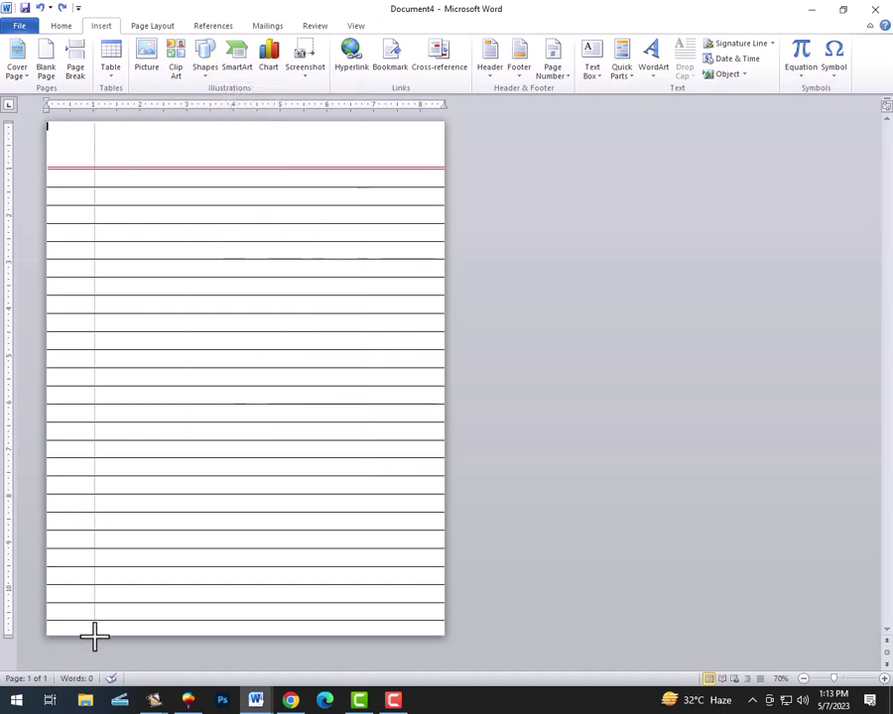
pyautogui.moveTo(94, 637); pyautogui.dragTo(94, 635)
# Make the margin line red at 1 pt and place a copy just right of it.
pyautogui.click(275, 63)
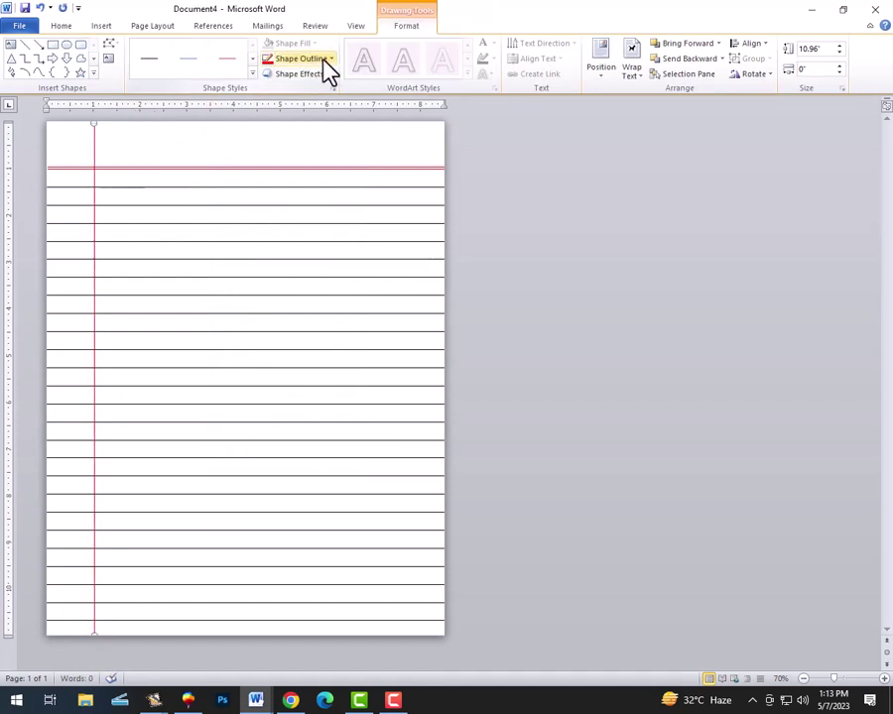
pyautogui.click(323, 61)
pyautogui.moveTo(297, 207)
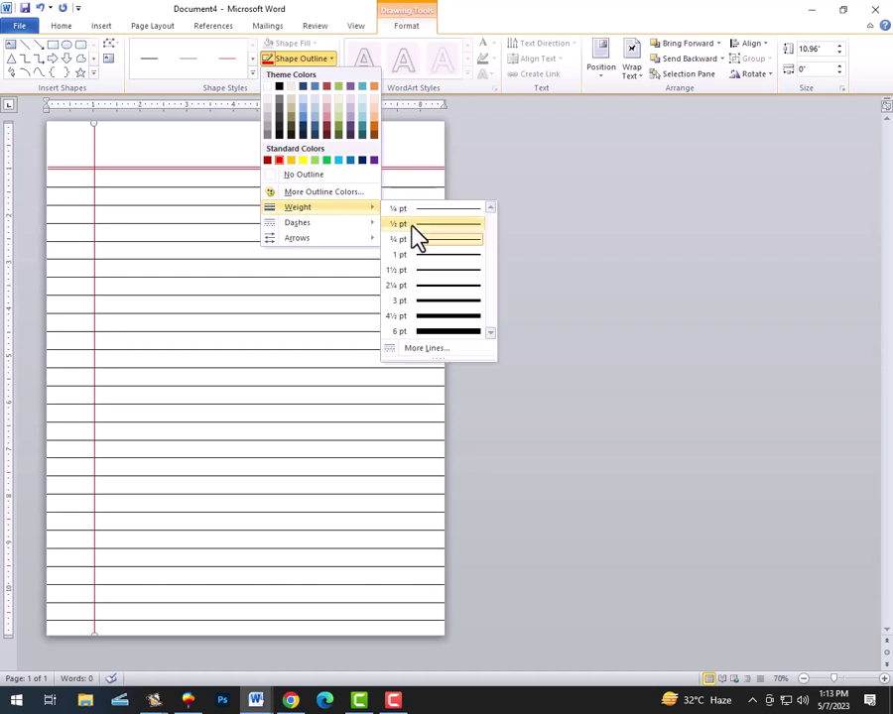
pyautogui.click(435, 255)
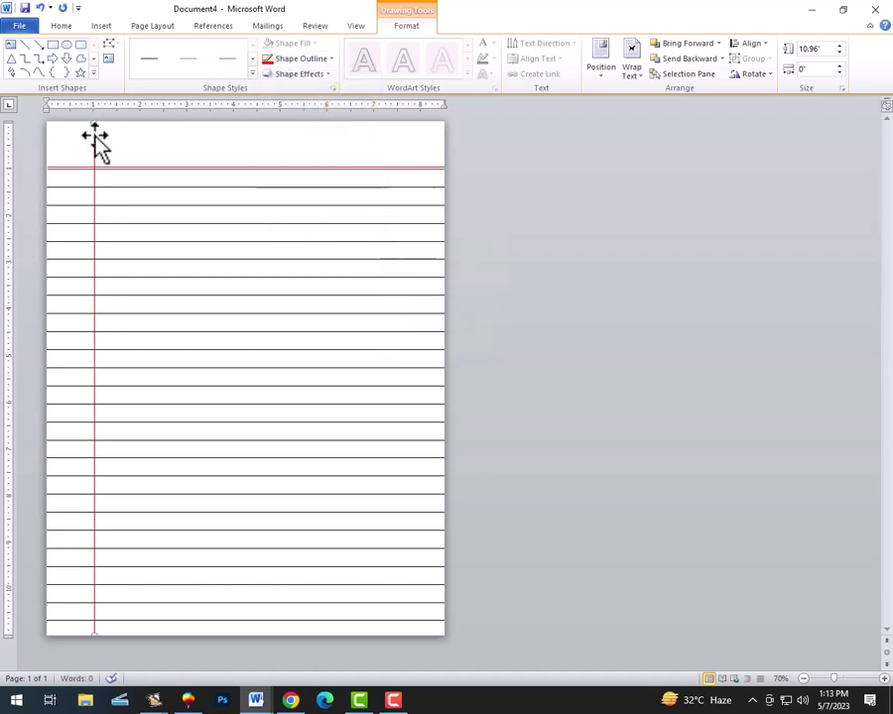
pyautogui.moveTo(95, 139); pyautogui.dragTo(99, 141)
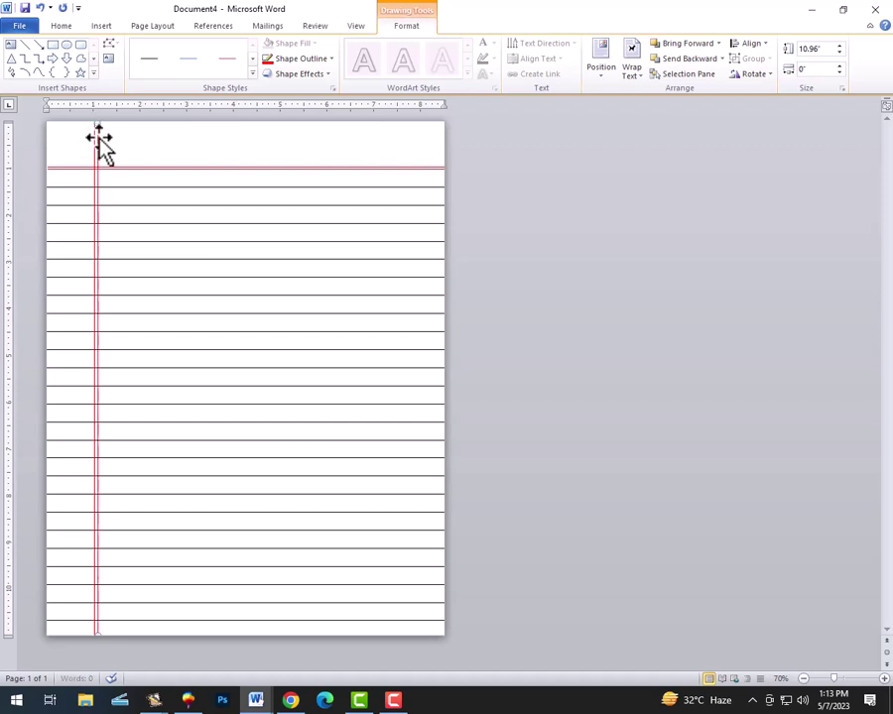
pyautogui.click(296, 384)
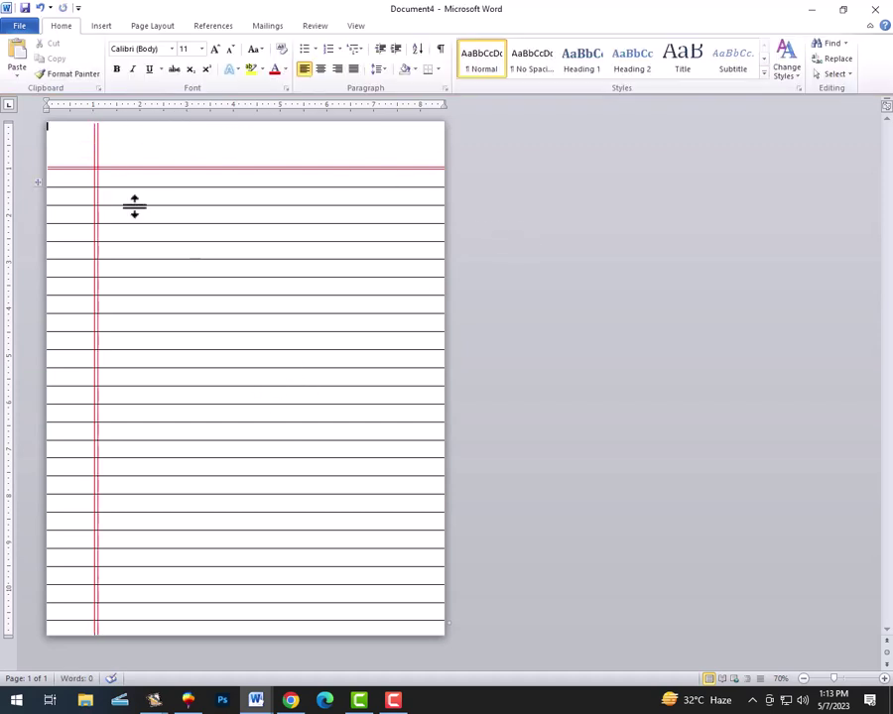
# Check the double red margin and header lines, then open the Insert Shapes gallery.
pyautogui.scroll(3, 133, 203)
pyautogui.click(236, 155)
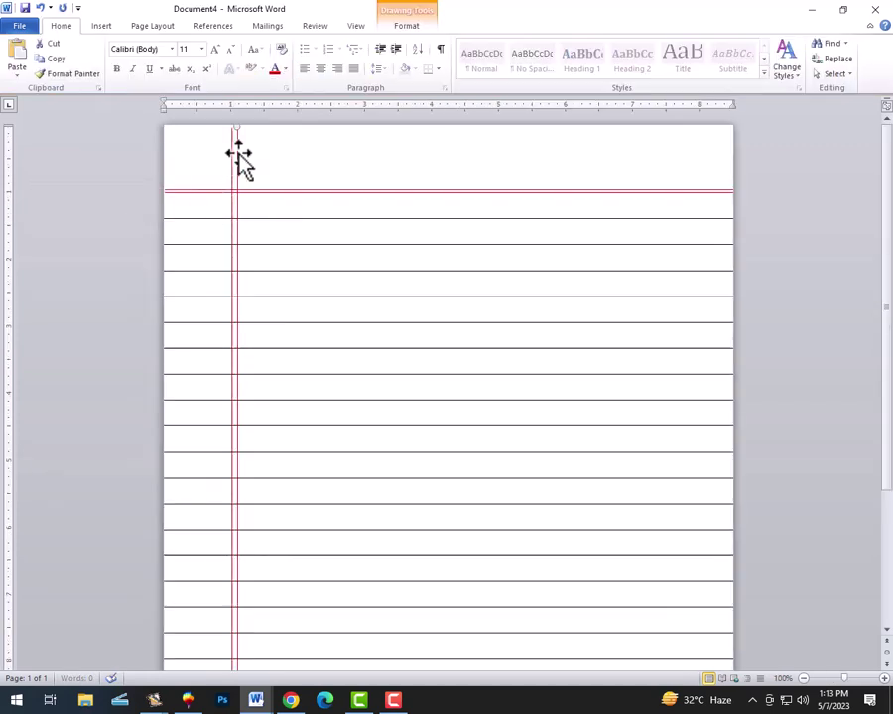
pyautogui.click(820, 240)
pyautogui.scroll(-4, 518, 171)
pyautogui.scroll(4, 520, 171)
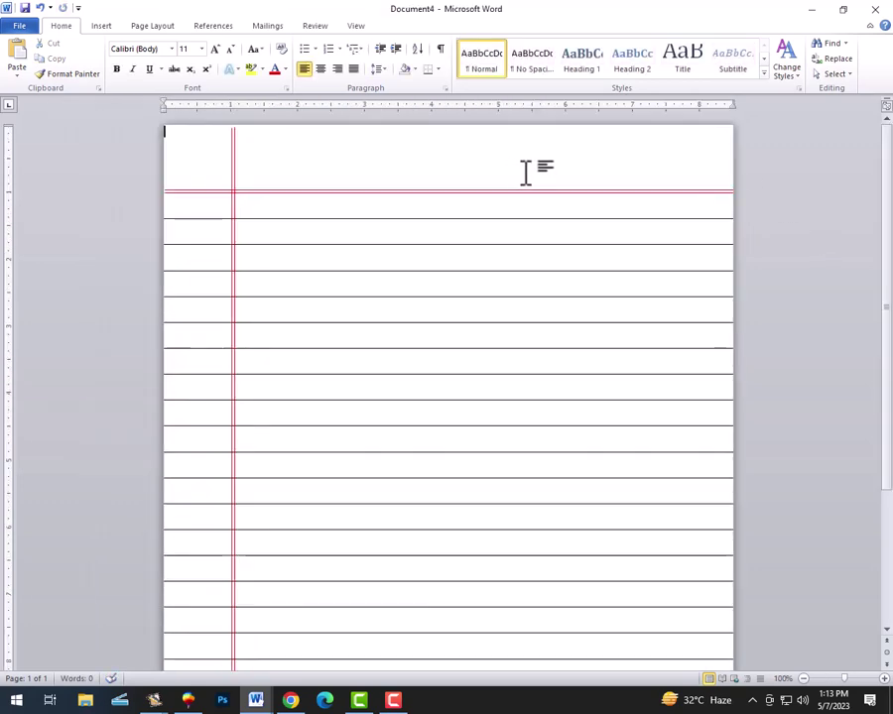
pyautogui.scroll(2, 523, 173)
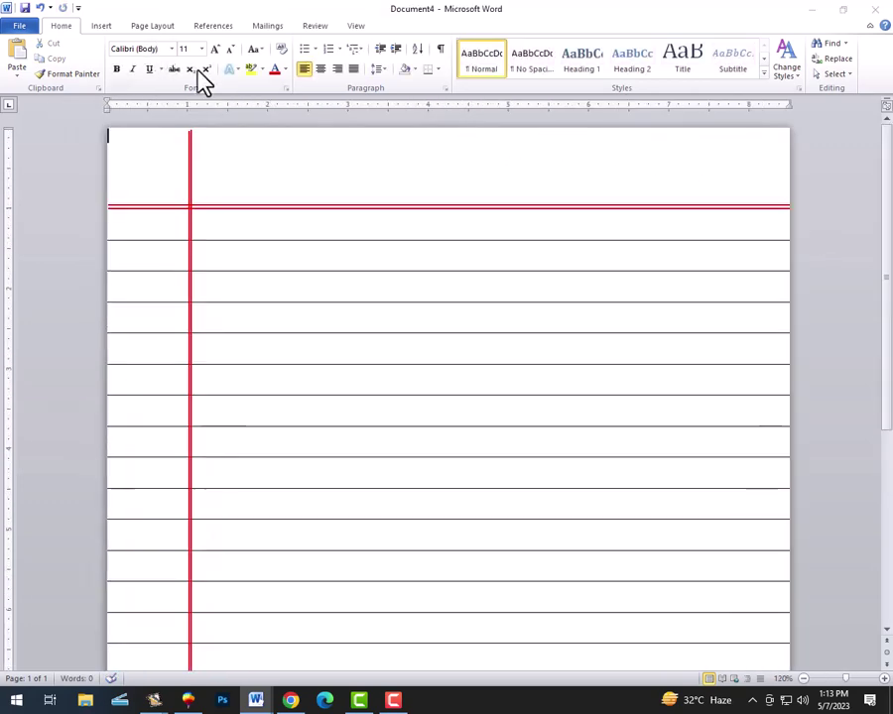
pyautogui.click(105, 26)
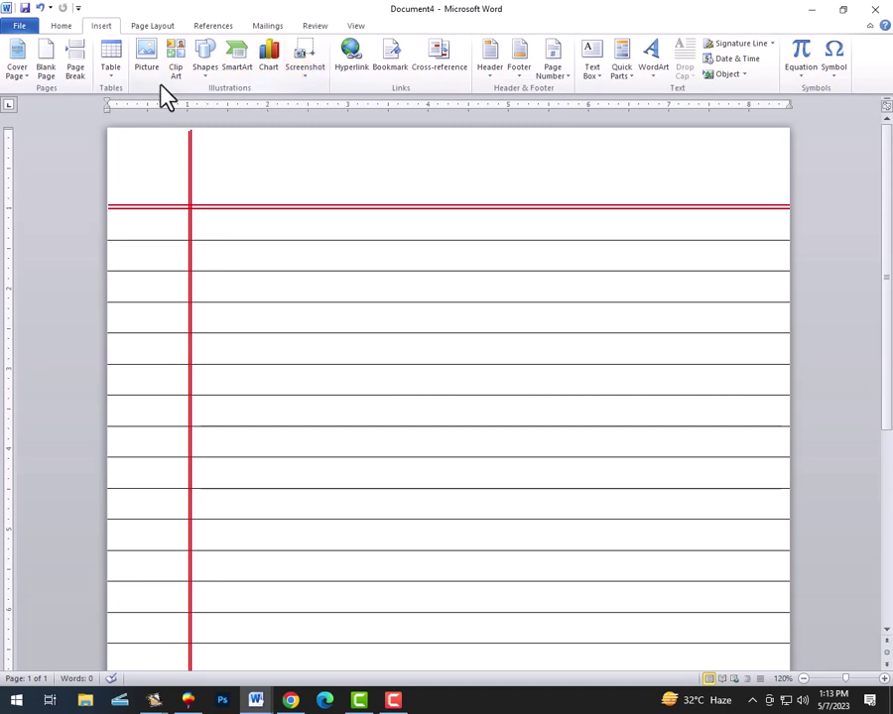
pyautogui.click(212, 75)
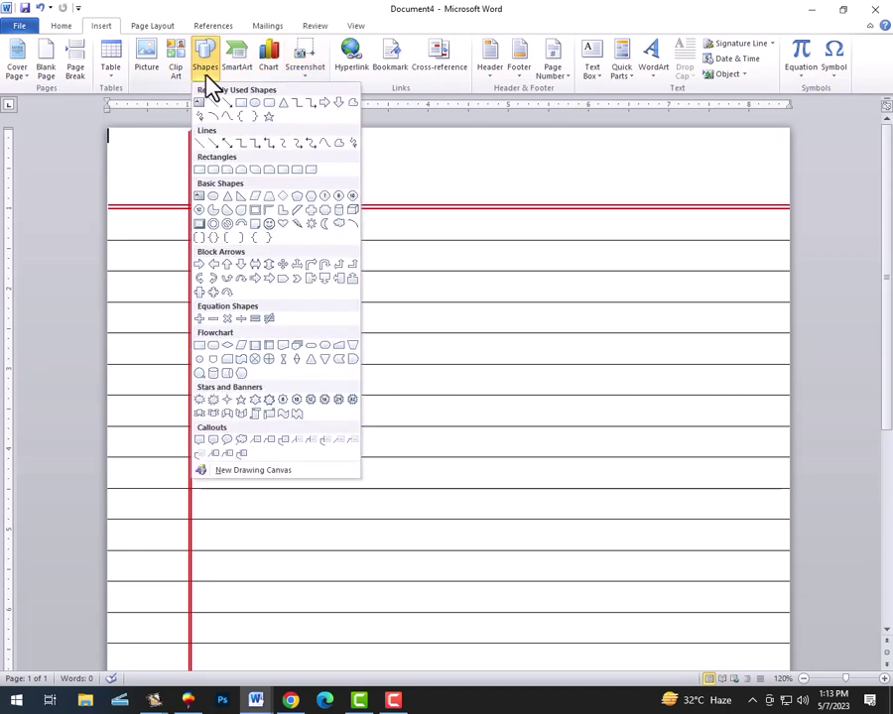
# Draw a rounded rectangle at the page's top right, above the red header rule.
pyautogui.click(268, 105)
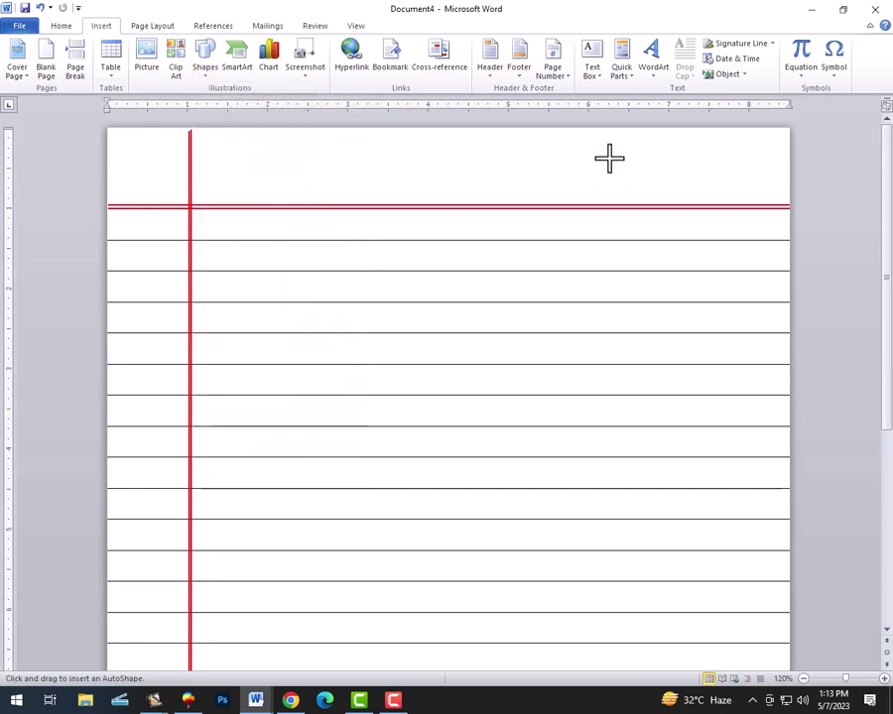
pyautogui.moveTo(579, 139); pyautogui.dragTo(754, 196)
pyautogui.press('Right')
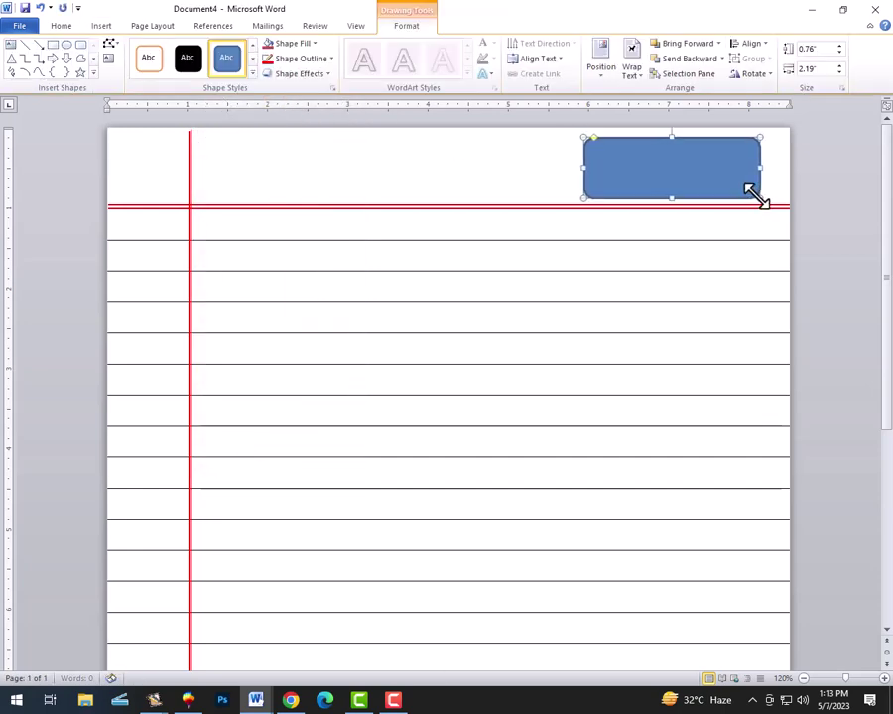
pyautogui.press('Right')
pyautogui.press('Right')
# Give the rounded rectangle No Fill and a red outline.
pyautogui.click(313, 44)
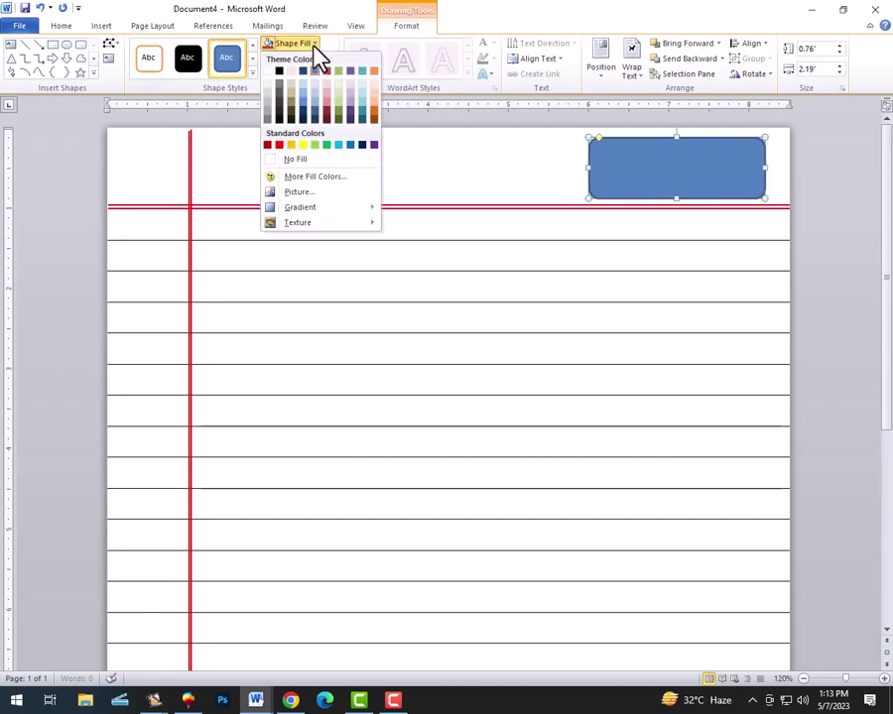
pyautogui.click(288, 160)
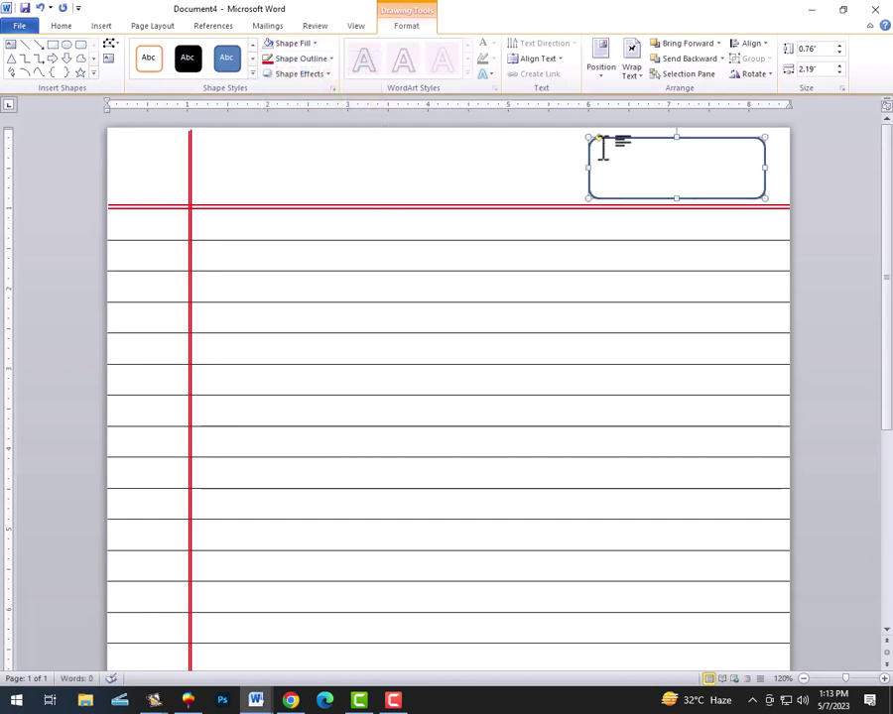
pyautogui.click(276, 60)
pyautogui.click(688, 203)
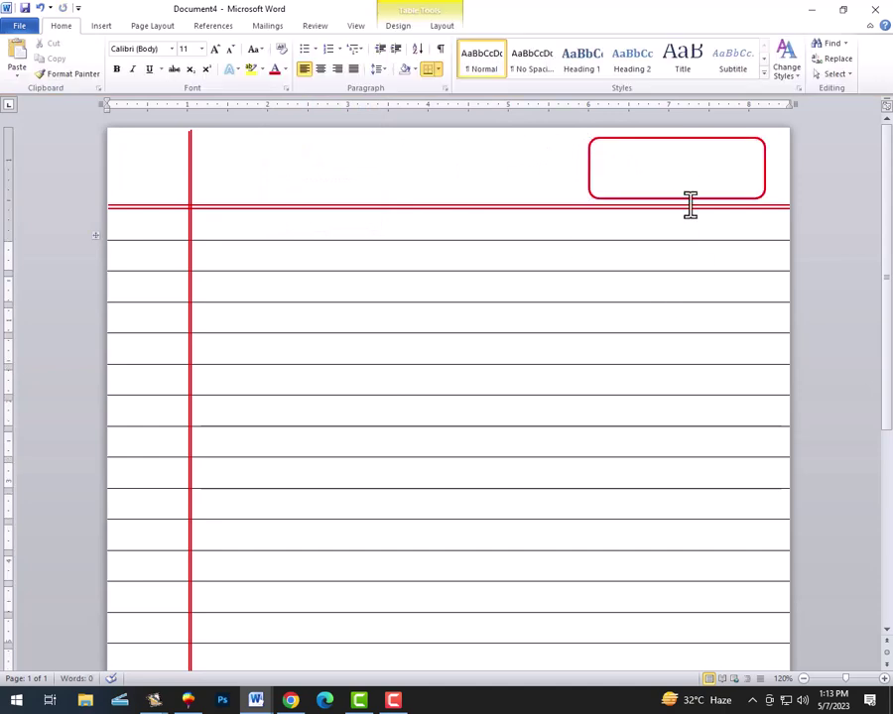
pyautogui.scroll(3, 687, 203)
pyautogui.click(704, 173)
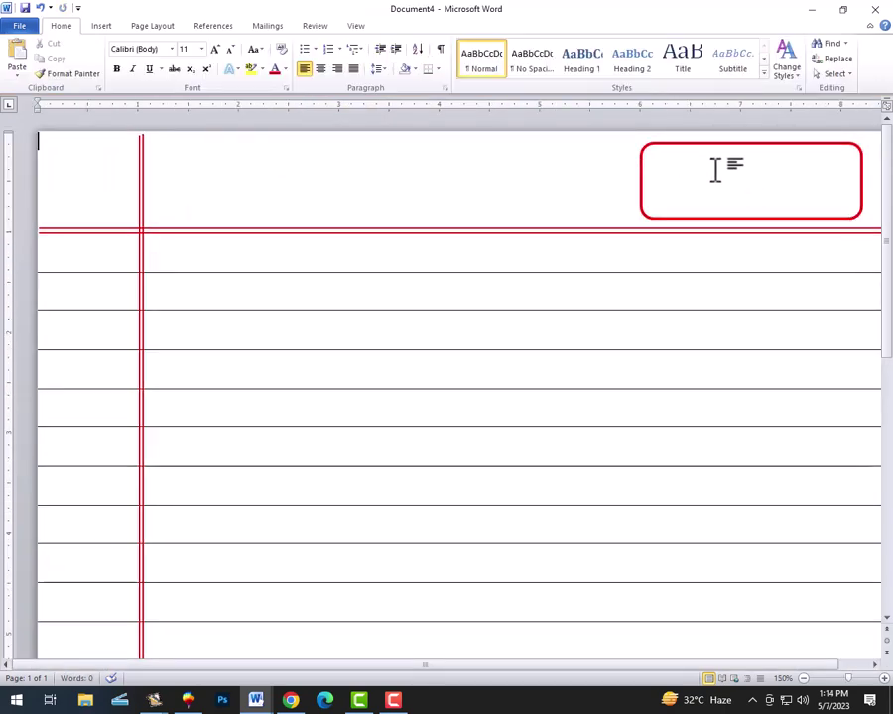
pyautogui.click(700, 146)
pyautogui.click(405, 26)
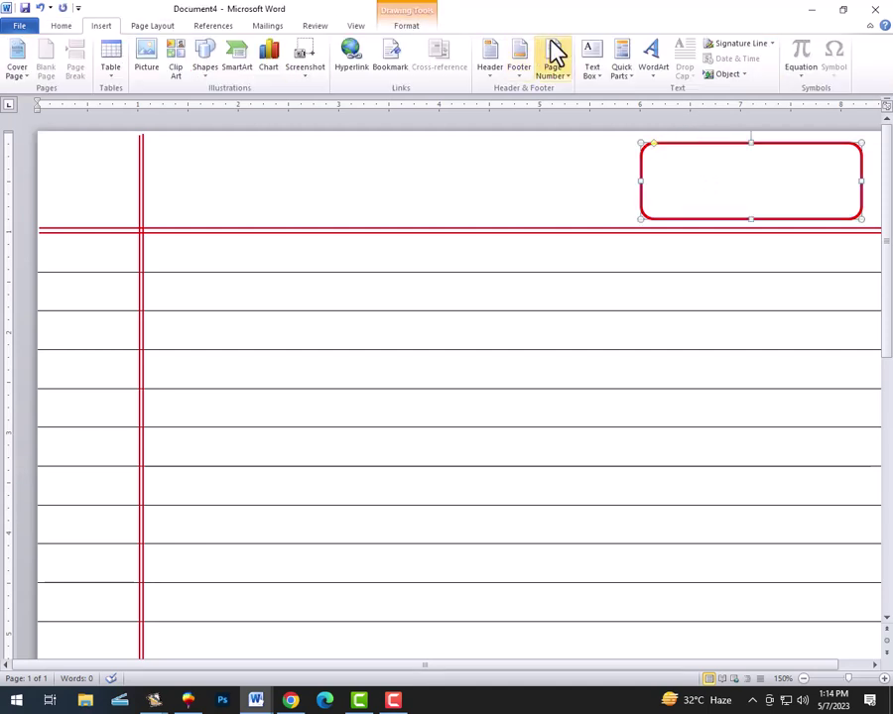
# Draw a text box inside the rounded box holding the dotted 'Date.....' label.
pyautogui.click(613, 72)
pyautogui.click(592, 70)
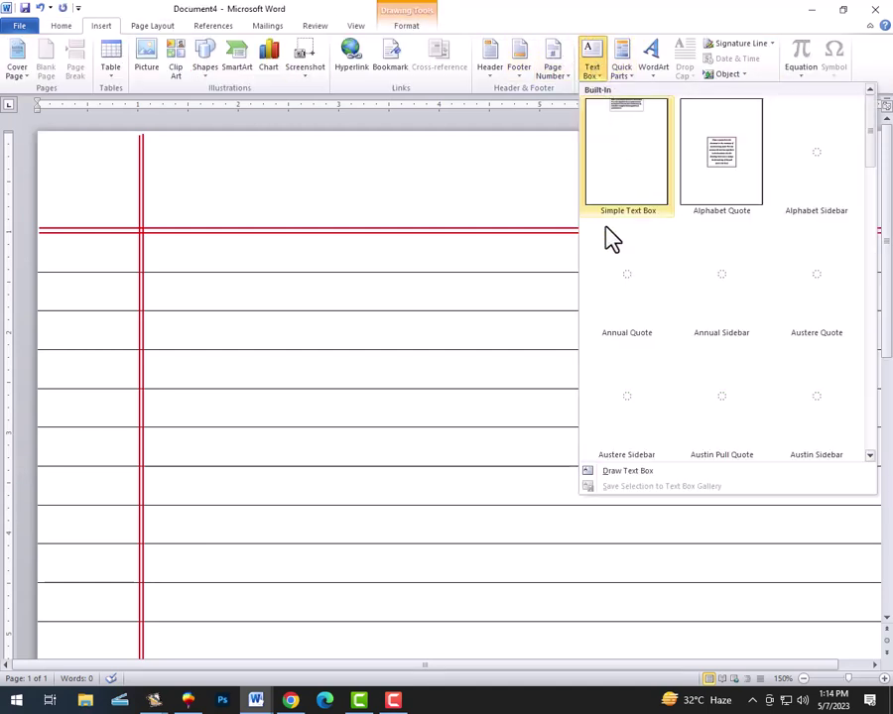
pyautogui.click(624, 472)
pyautogui.keyDown('ctrl'); pyautogui.scroll(7, 694, 161); pyautogui.keyUp('ctrl')
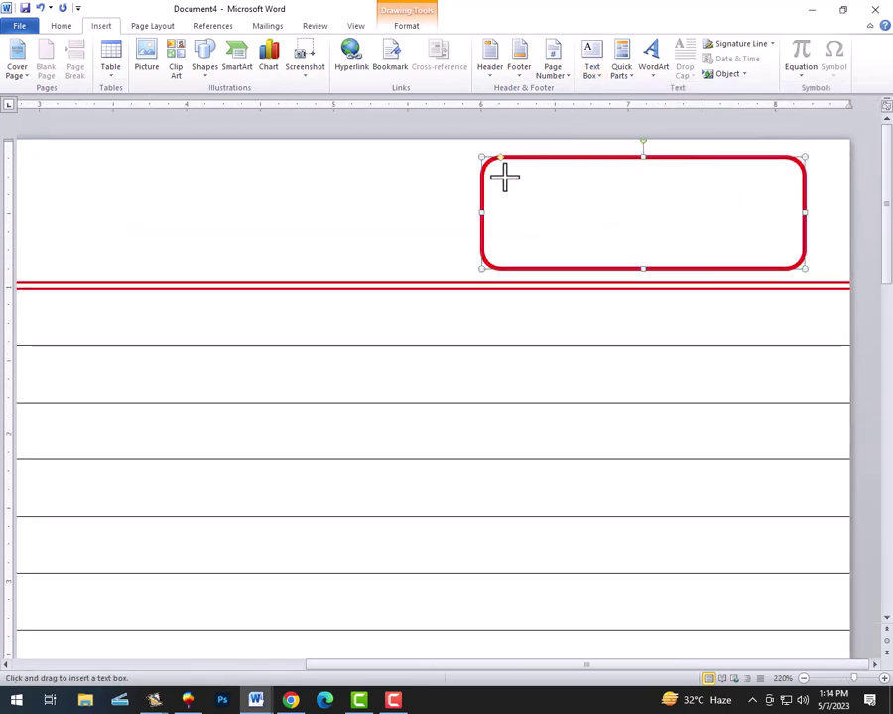
pyautogui.moveTo(496, 170); pyautogui.dragTo(790, 198)
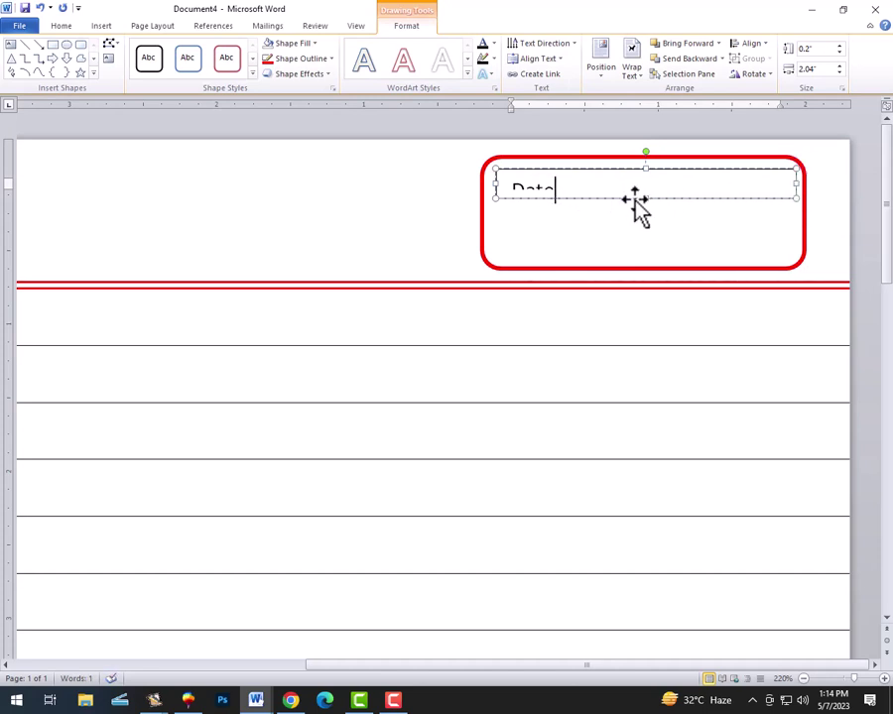
pyautogui.moveTo(641, 198); pyautogui.dragTo(643, 214)
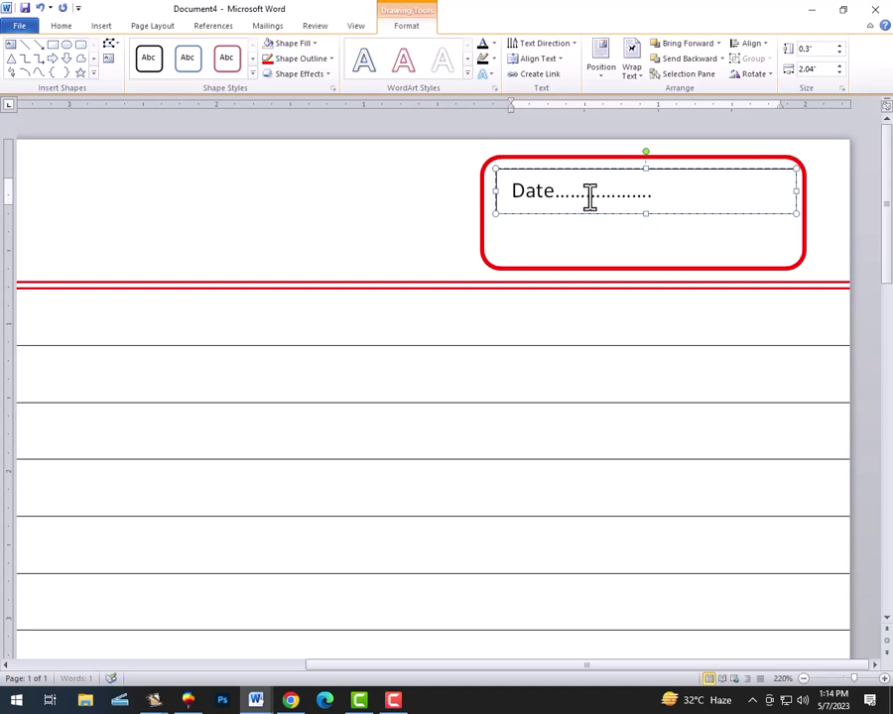
pyautogui.write('............................')
pyautogui.moveTo(645, 214)
pyautogui.mouseDown()
pyautogui.moveTo(659, 166)
pyautogui.moveTo(658, 213)
pyautogui.mouseUp()
# Copy the Date box beneath itself and change its label to 'Page'.
pyautogui.click(555, 231)
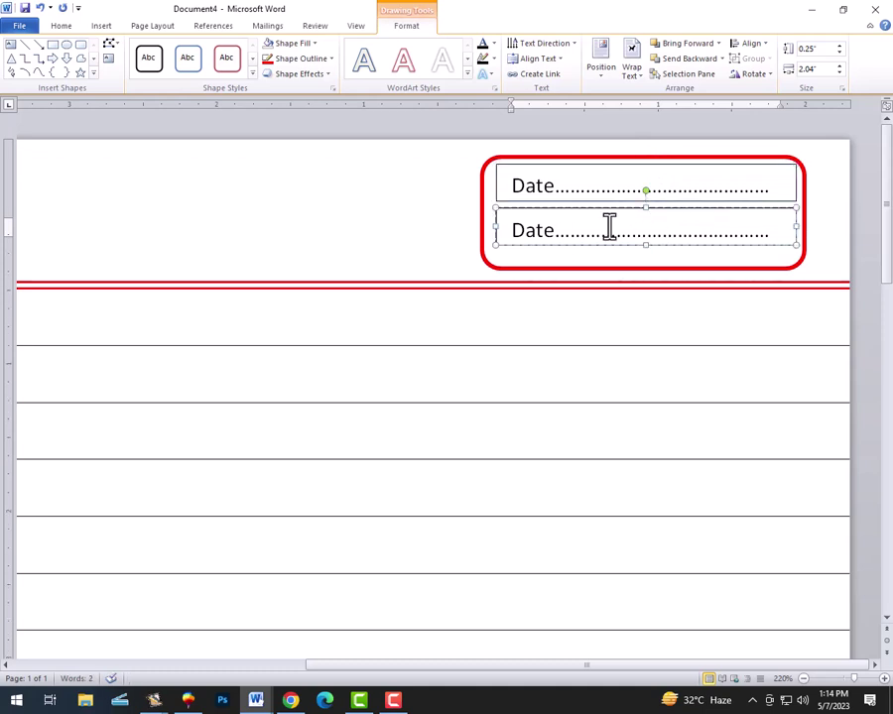
pyautogui.hotkey('ctrl', 'shift', 'Left')
pyautogui.write('Pag')
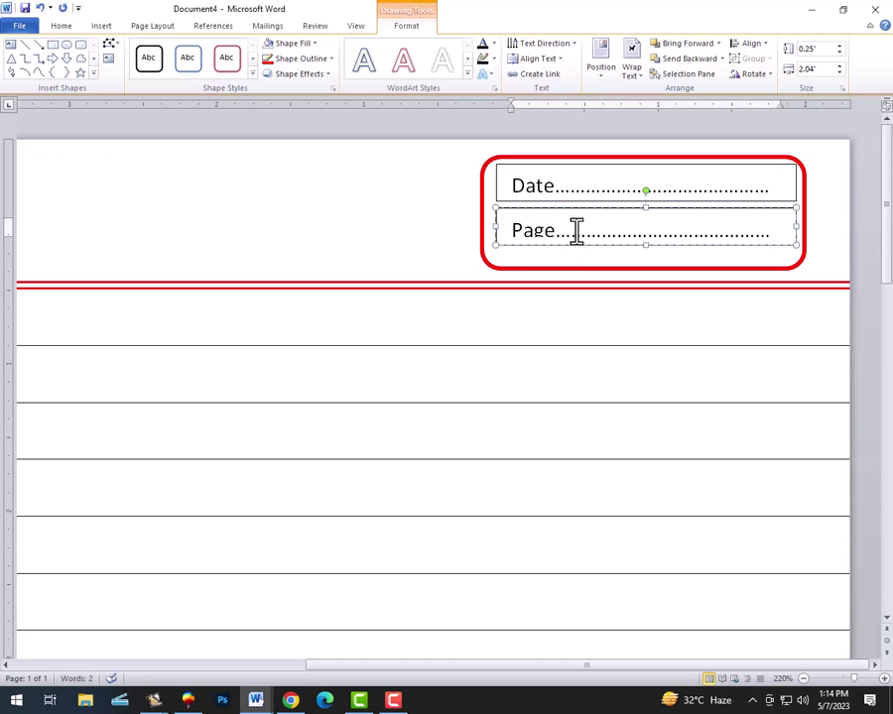
pyautogui.moveTo(646, 245); pyautogui.dragTo(646, 252)
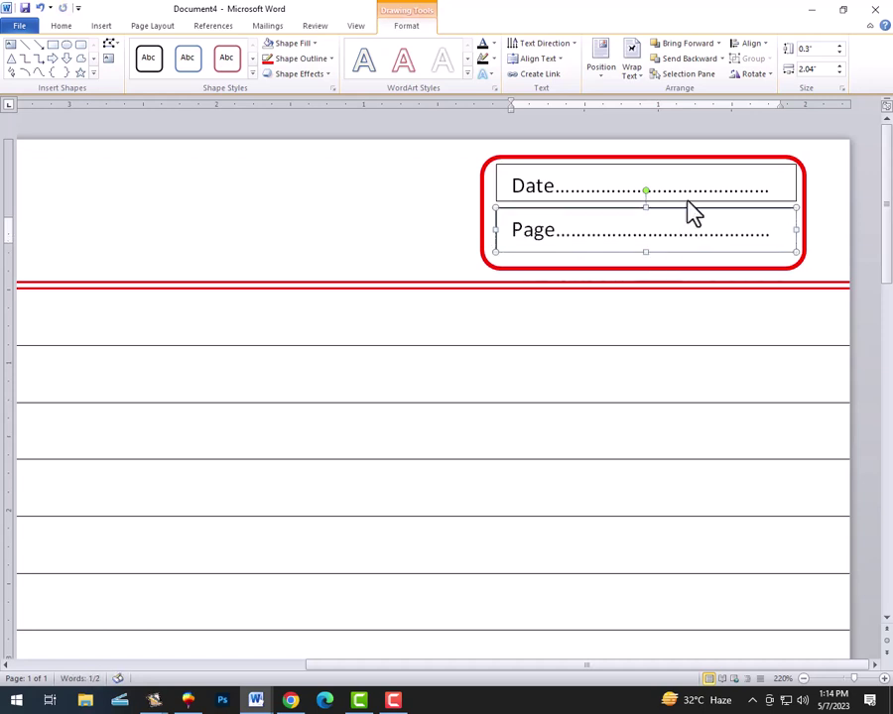
# Set both the Date and Page text boxes to No Outline.
pyautogui.keyDown('shift'); pyautogui.click(683, 170); pyautogui.keyUp('shift')
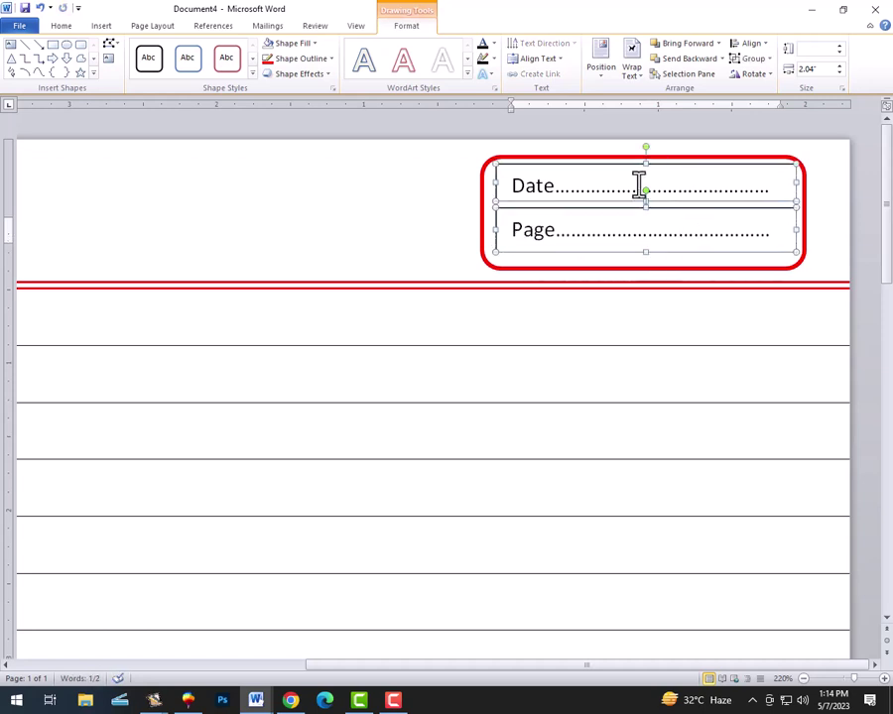
pyautogui.click(332, 59)
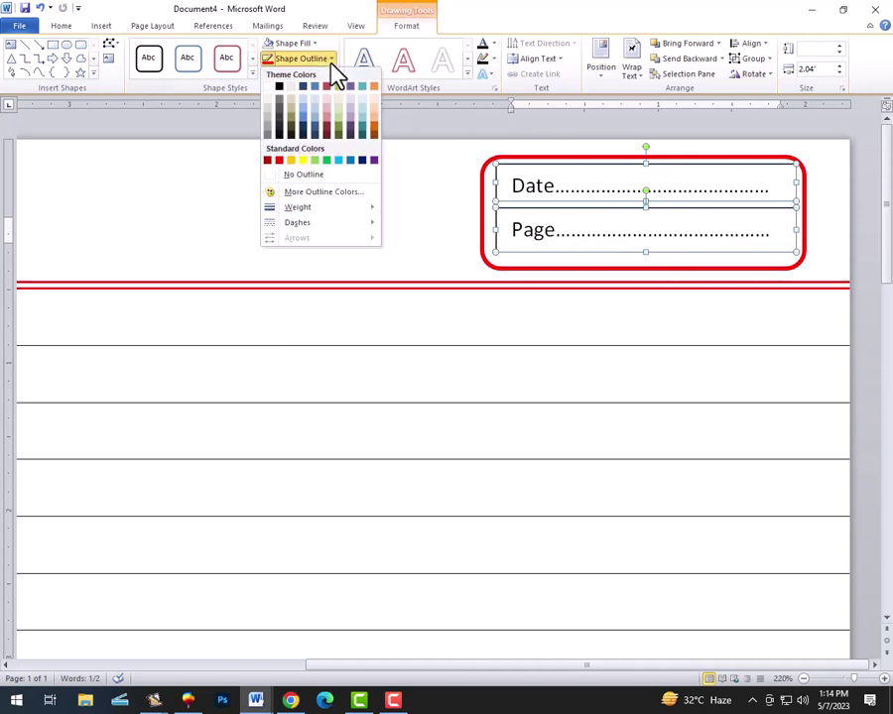
pyautogui.click(298, 176)
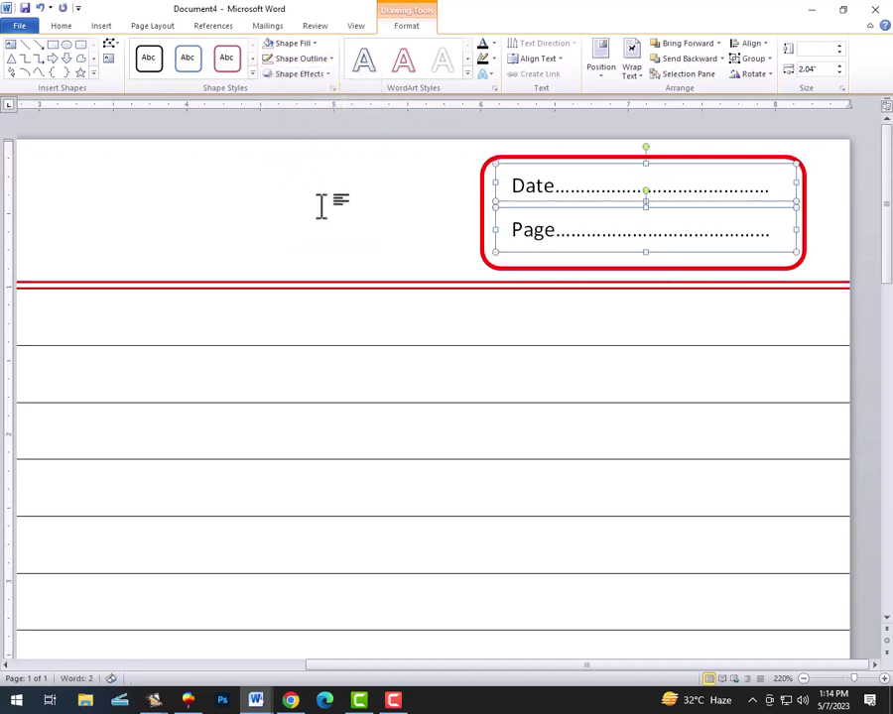
pyautogui.click(481, 338)
pyautogui.keyDown('ctrl'); pyautogui.scroll(-8, 485, 338); pyautogui.keyUp('ctrl')
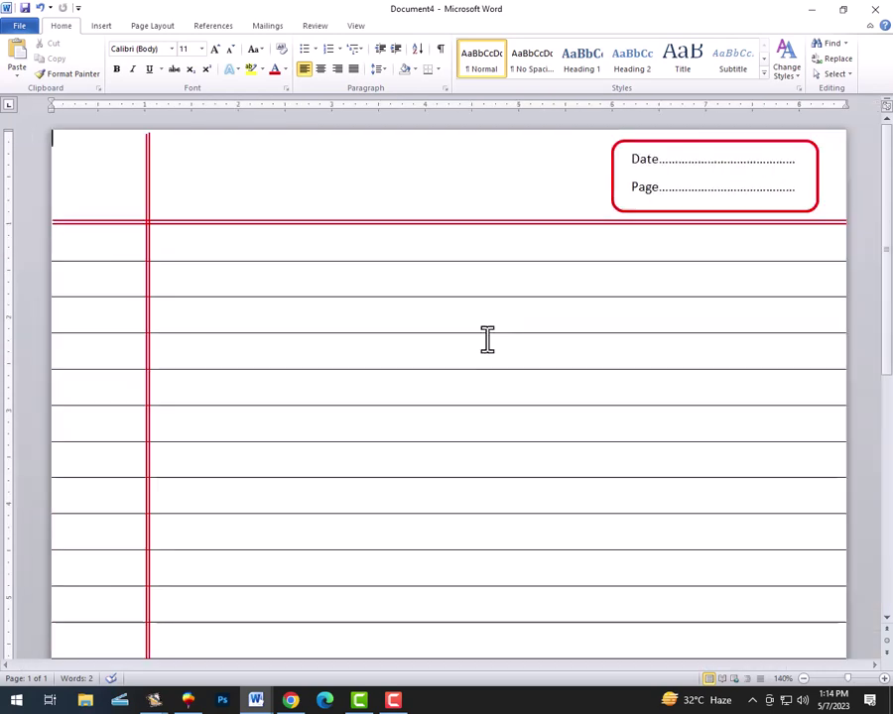
pyautogui.keyDown('ctrl'); pyautogui.scroll(-2, 484, 337); pyautogui.keyUp('ctrl')
pyautogui.keyDown('ctrl'); pyautogui.scroll(-4, 484, 337); pyautogui.keyUp('ctrl')
pyautogui.scroll(-1, 516, 339)
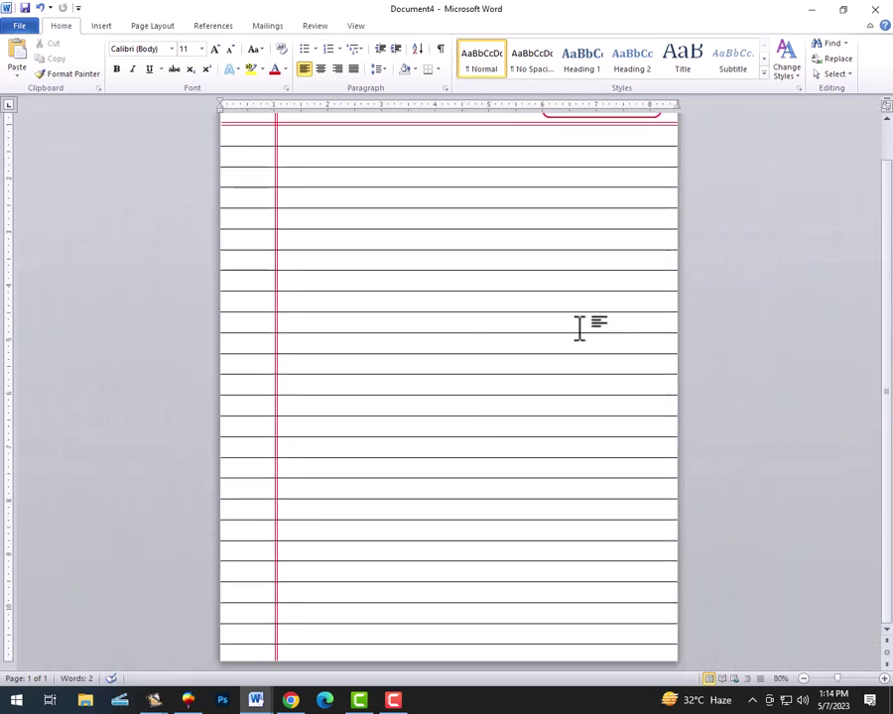
pyautogui.keyDown('ctrl'); pyautogui.scroll(1, 586, 313); pyautogui.keyUp('ctrl')
pyautogui.keyDown('ctrl'); pyautogui.scroll(-1, 588, 303); pyautogui.keyUp('ctrl')
pyautogui.scroll(-1, 508, 318)
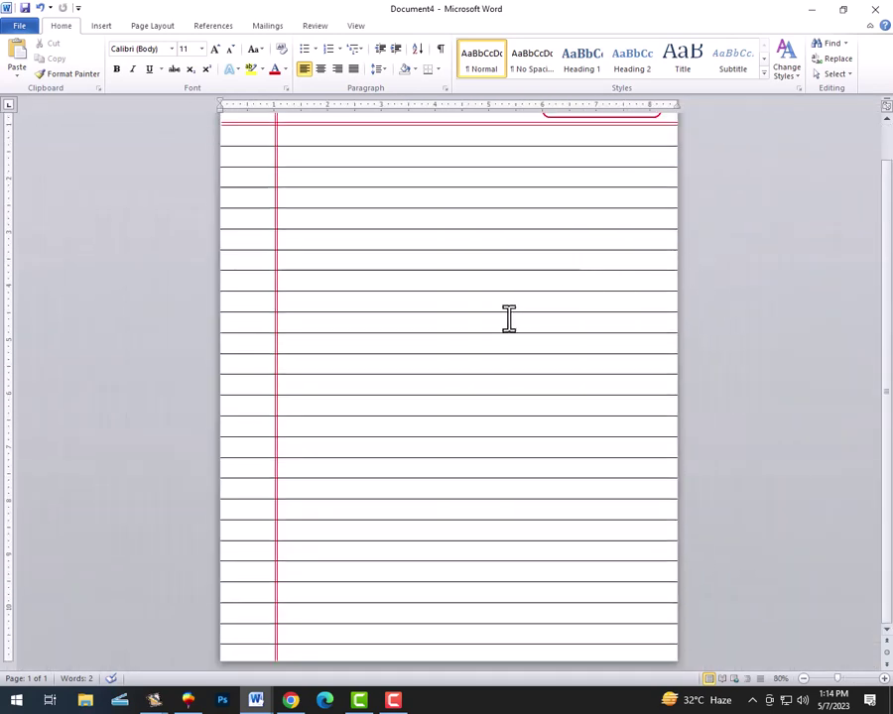
pyautogui.keyDown('ctrl'); pyautogui.scroll(2, 418, 175); pyautogui.keyUp('ctrl')
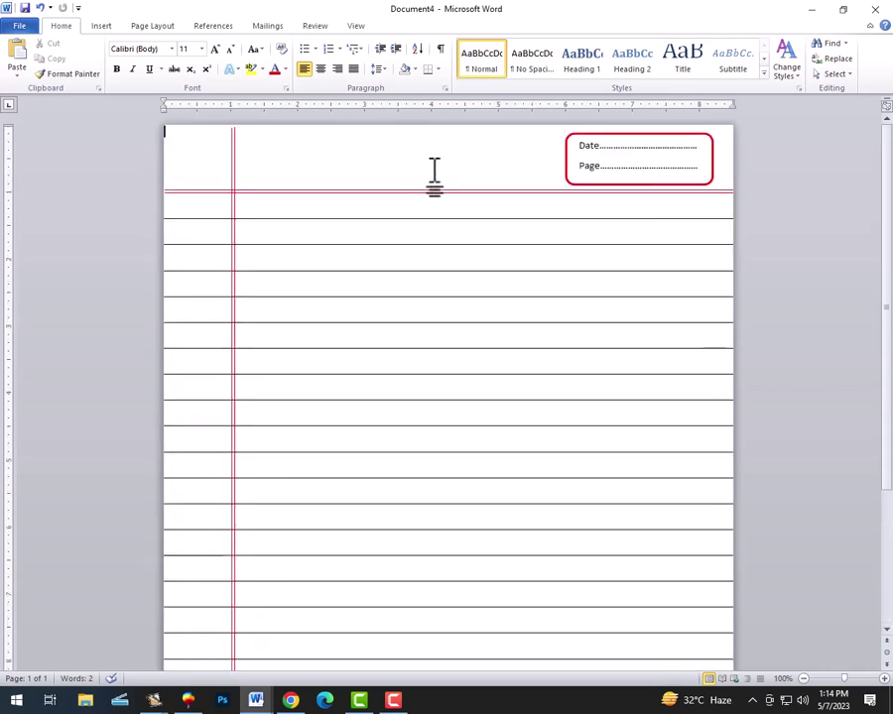
pyautogui.keyDown('ctrl'); pyautogui.scroll(2, 437, 175); pyautogui.keyUp('ctrl')
pyautogui.scroll(-3, 261, 299)
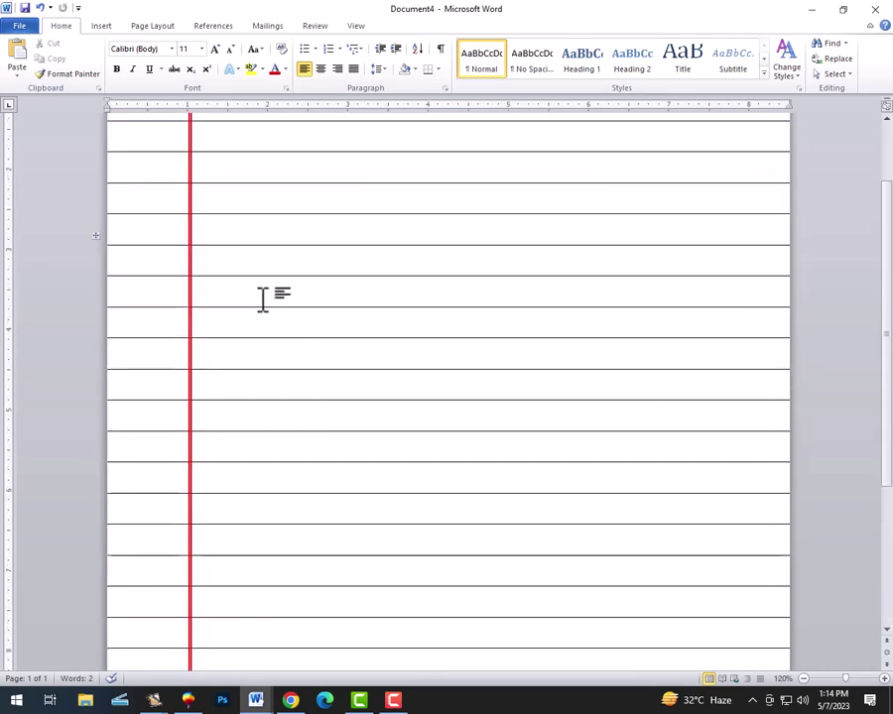
pyautogui.scroll(-2, 273, 291)
pyautogui.scroll(-2, 246, 308)
pyautogui.keyDown('ctrl'); pyautogui.scroll(-4, 246, 308); pyautogui.keyUp('ctrl')
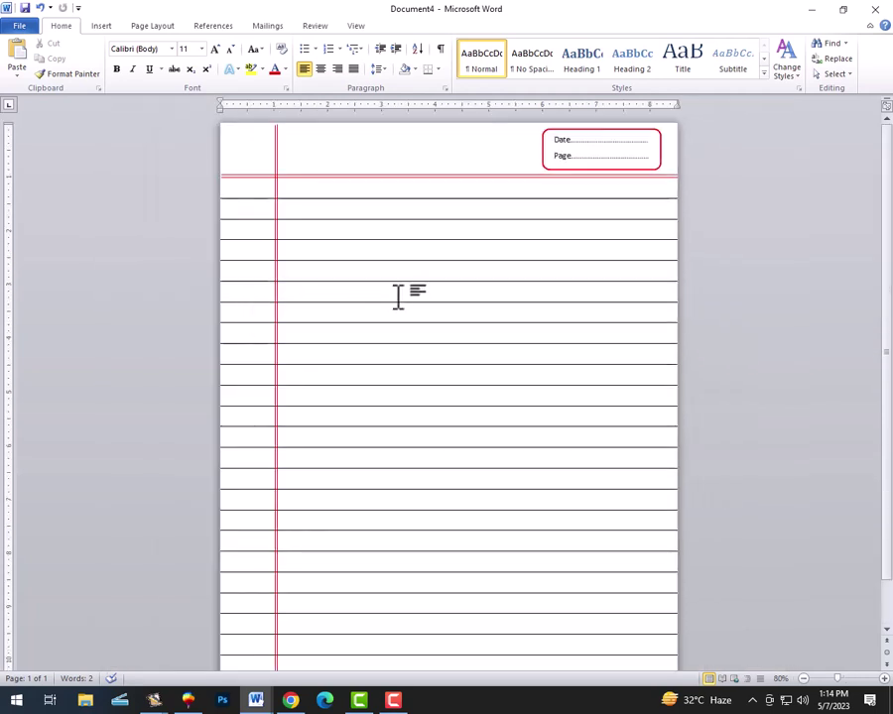